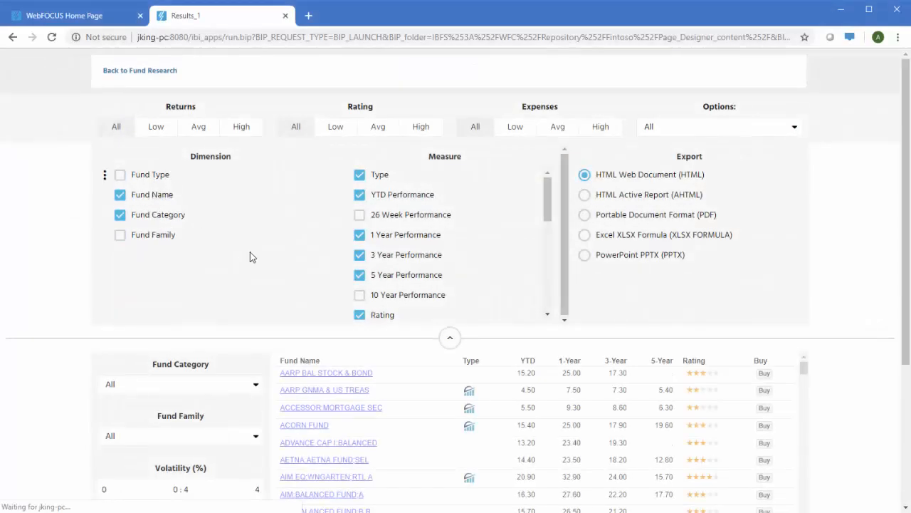
- Move the Rating measure directly below YTD Performance and collapse the section with the report options
scroll(365, 279, "down", 1)
left_click_drag(379, 264, 384, 225)
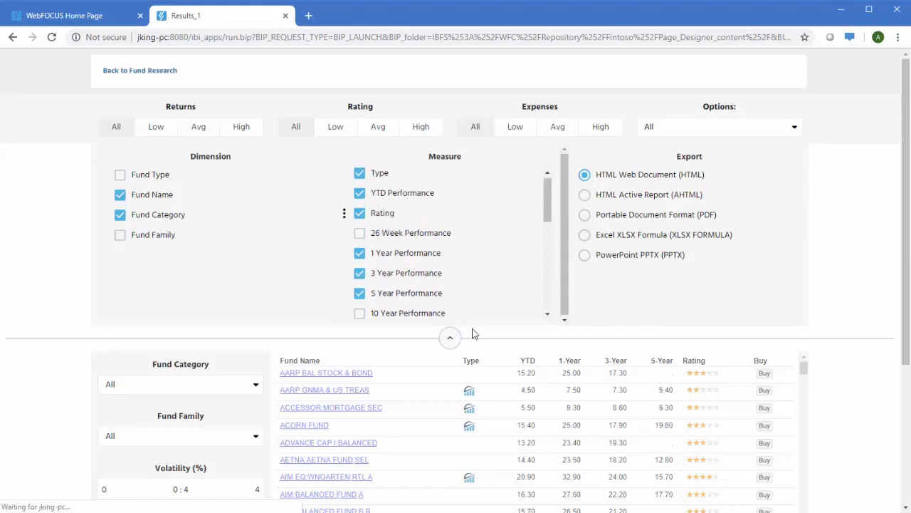
left_click(449, 339)
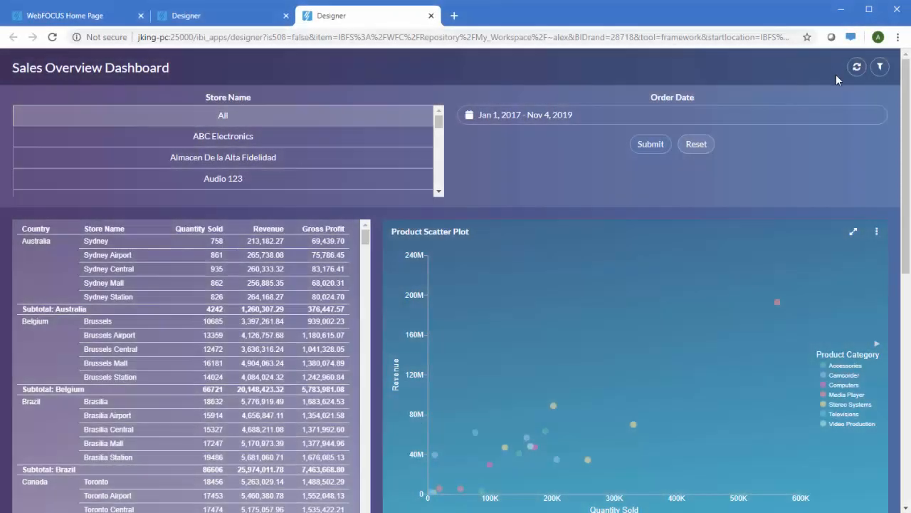
- Filter the Sales Overview Dashboard's Order Date to Last 25 months and review its charts through the last countries in the Pie Chart Matrix
left_click(761, 122)
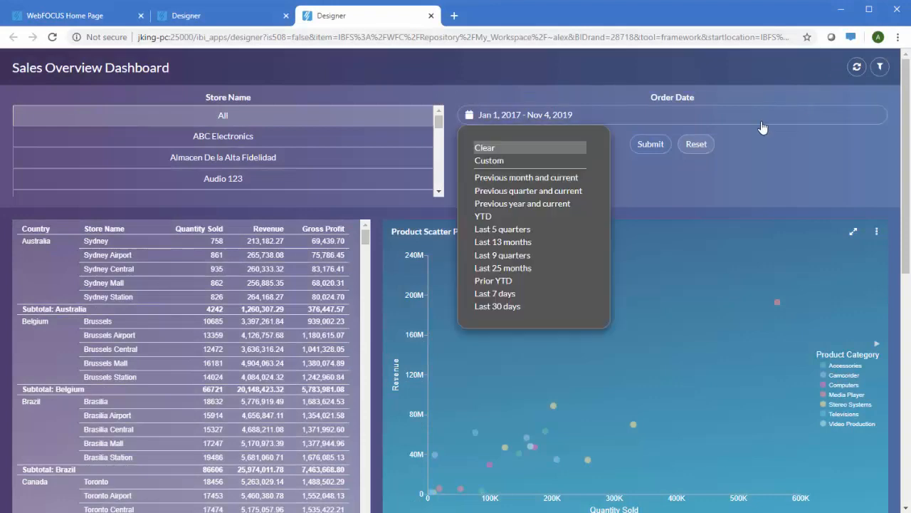
left_click(513, 268)
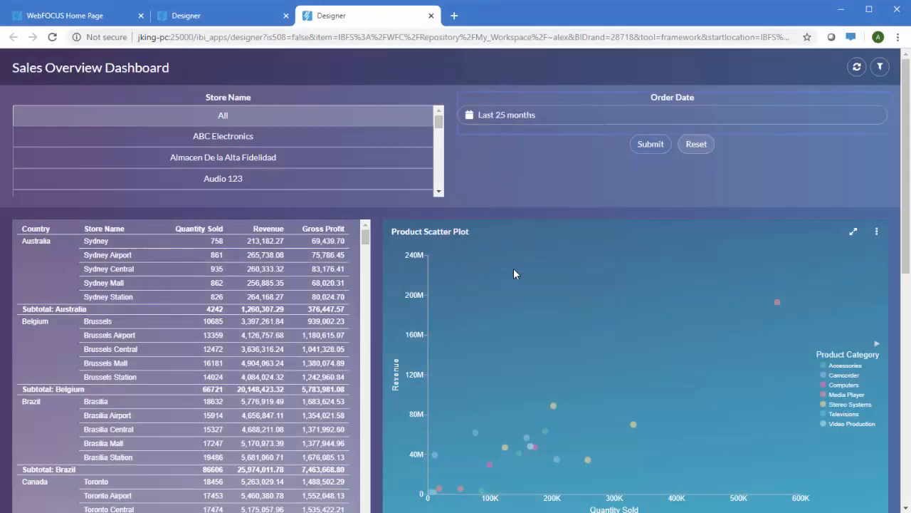
left_click(661, 145)
scroll(662, 146, "down", 5)
scroll(663, 143, "down", 2)
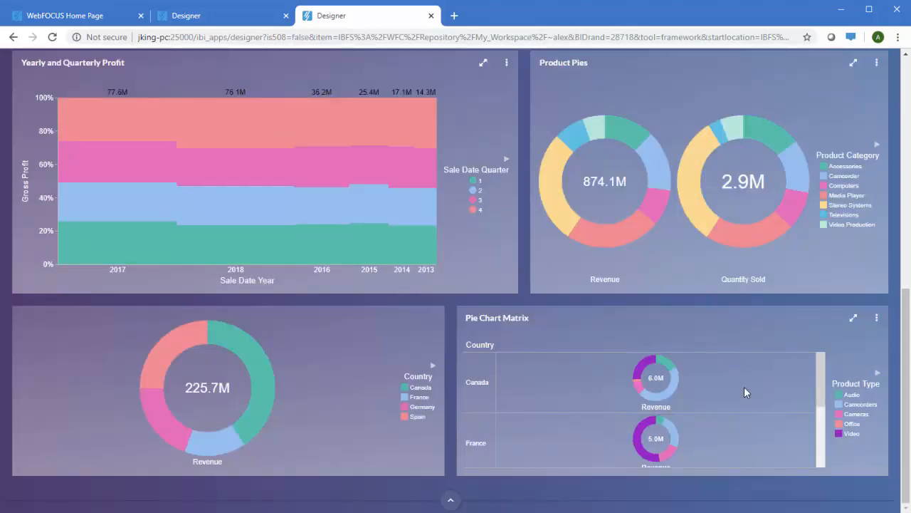
left_click_drag(820, 381, 831, 450)
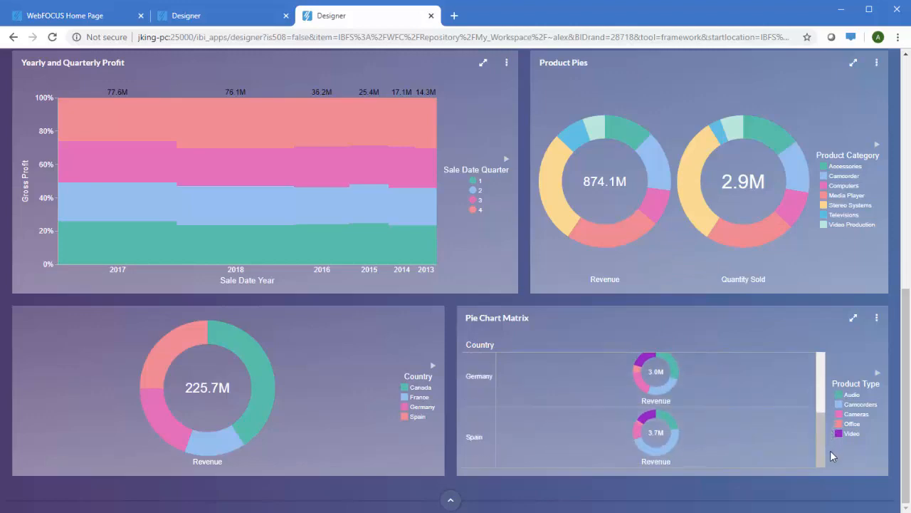
scroll(825, 415, "up", 3)
scroll(800, 283, "up", 7)
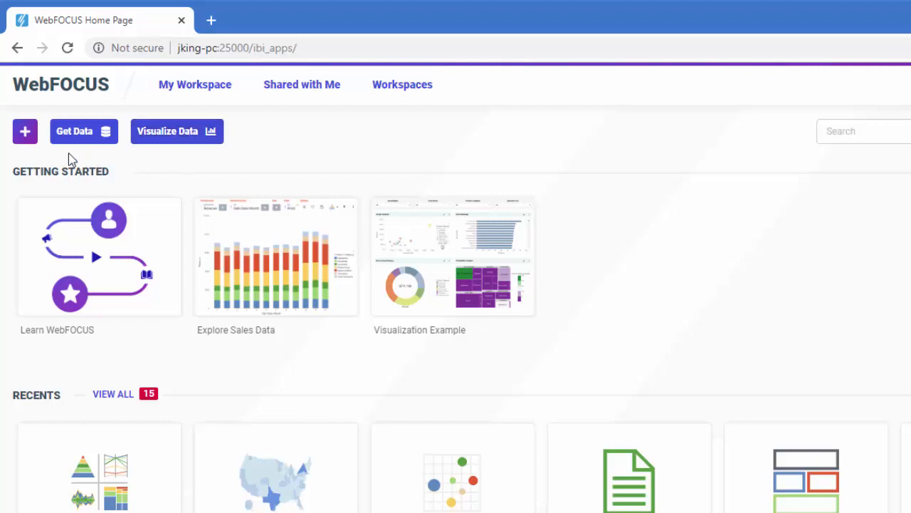
- Start a new assembled visualization from the Blank template
left_click(24, 139)
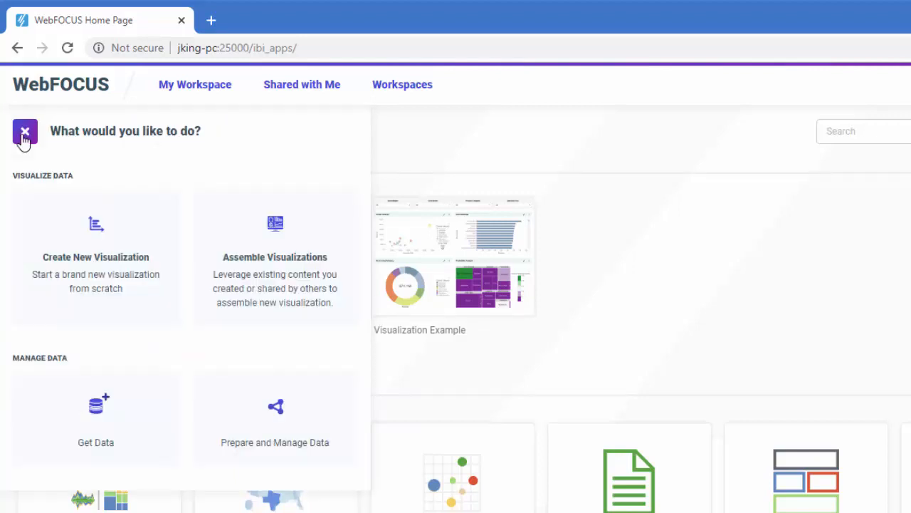
left_click(274, 245)
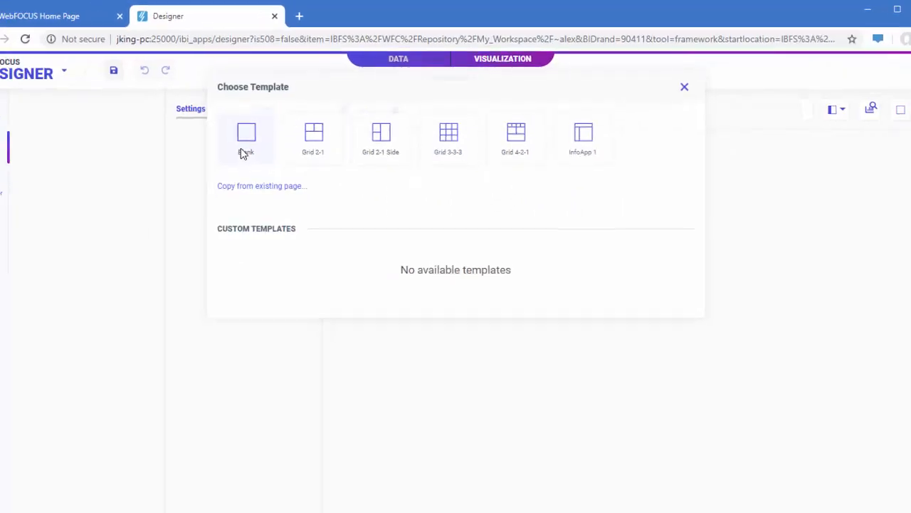
left_click(205, 165)
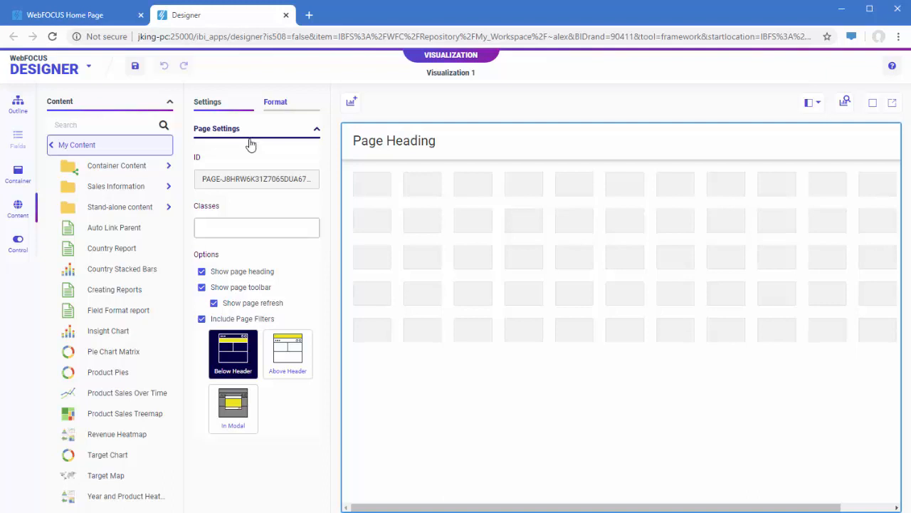
- Place the Country Sales Report from Stand-alone content at the start of the grid and widen it to seven grid columns
left_click(122, 207)
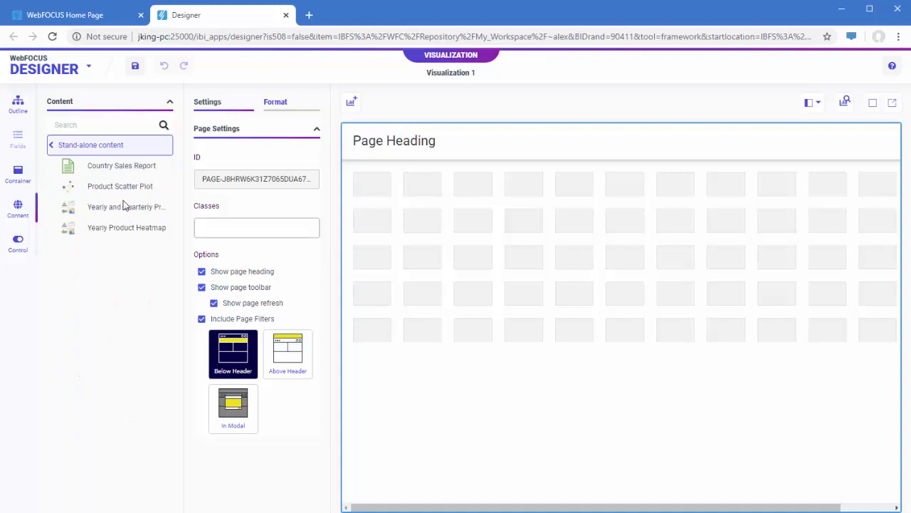
left_click_drag(106, 164, 377, 200)
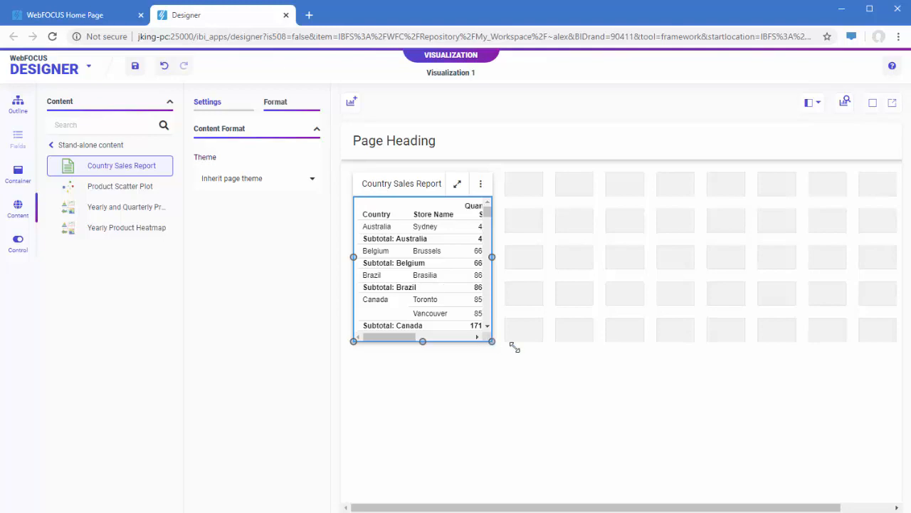
left_click_drag(514, 347, 701, 340)
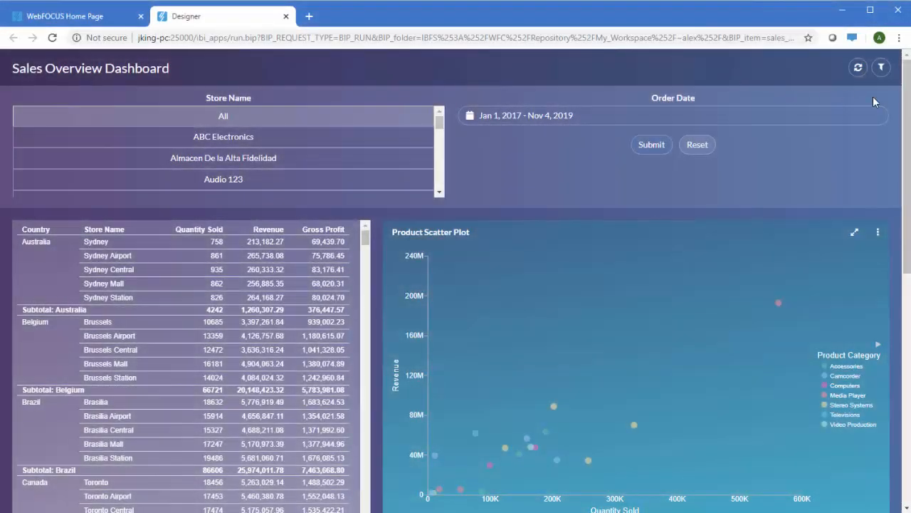
- Examine how the Sales Overview Dashboard rearranges in a narrower browser window, and restore the window's width
left_click_drag(908, 121, 602, 158)
scroll(587, 321, "down", 5)
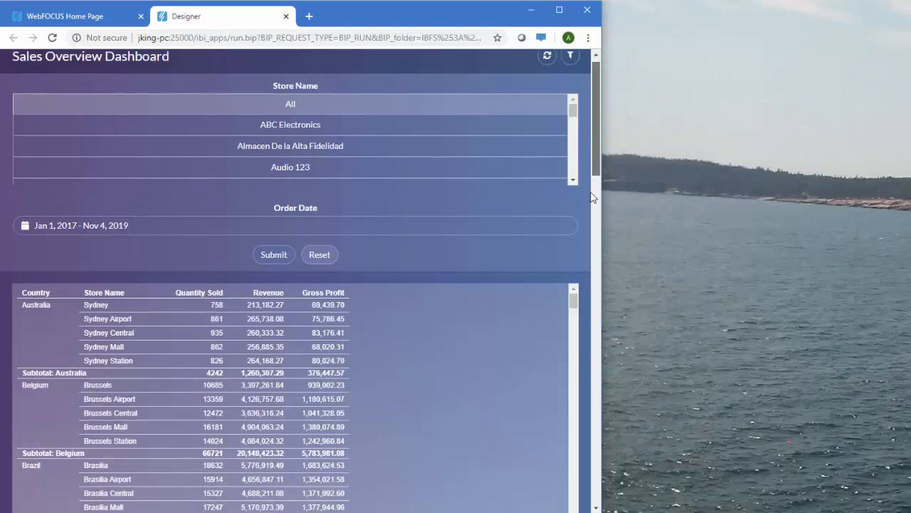
scroll(588, 322, "down", 15)
scroll(599, 84, "up", 17)
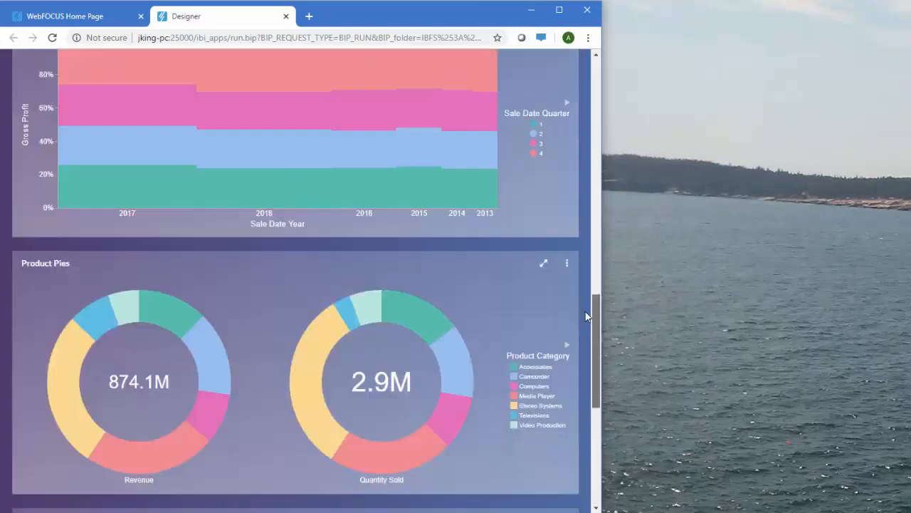
scroll(599, 84, "up", 3)
left_click_drag(603, 113, 908, 143)
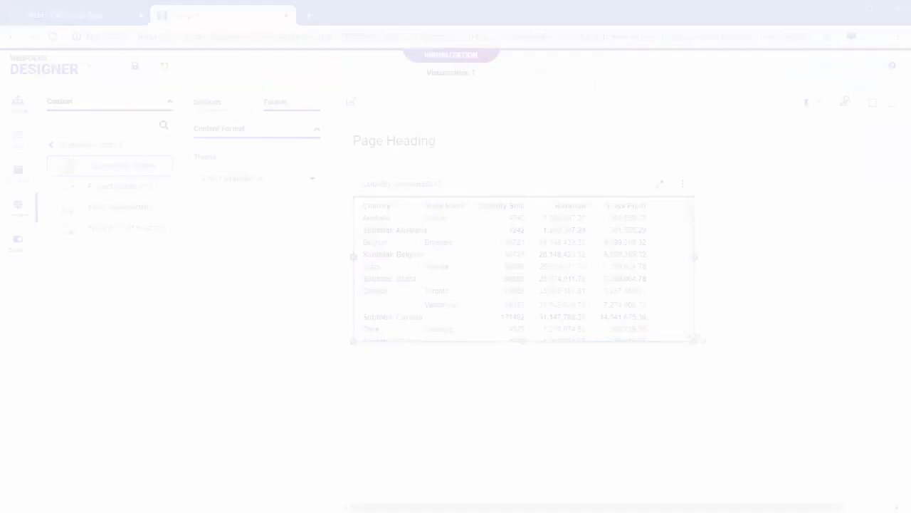
- Add Product Scatter Plot beside the sales report, four grid columns wide, and Yearly and Quarterly Profit below the report, seven columns wide
left_click_drag(107, 187, 738, 242)
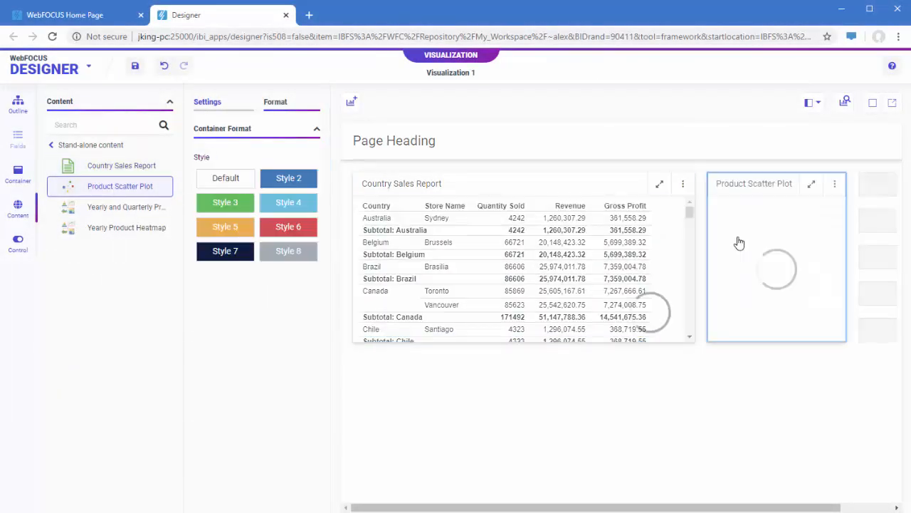
left_click_drag(847, 256, 887, 259)
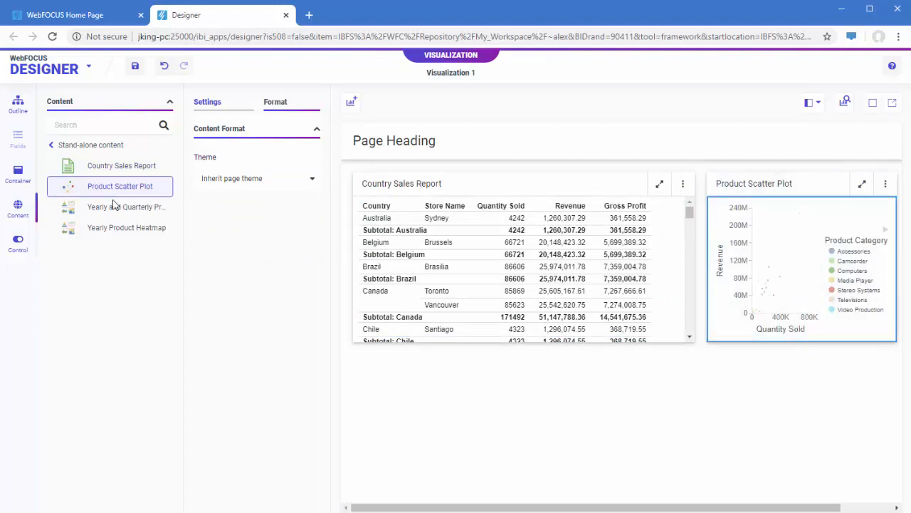
left_click_drag(114, 206, 377, 349)
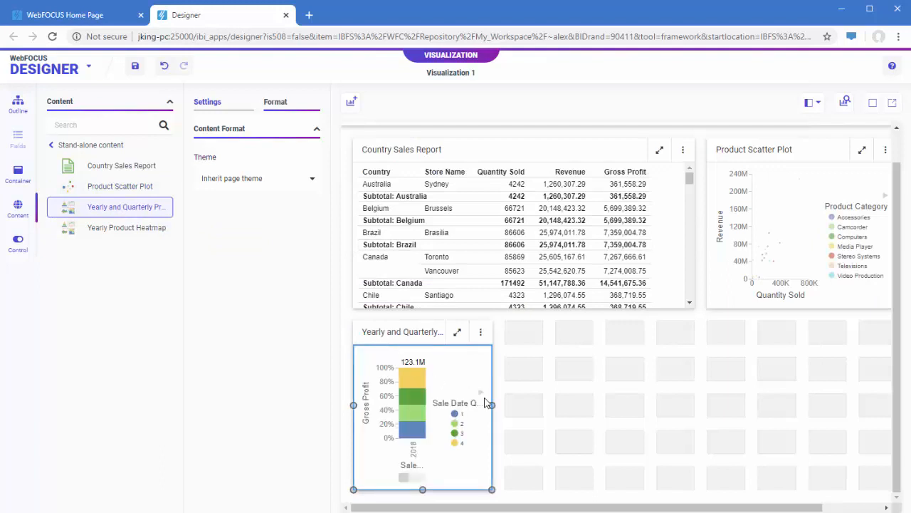
left_click_drag(492, 404, 682, 407)
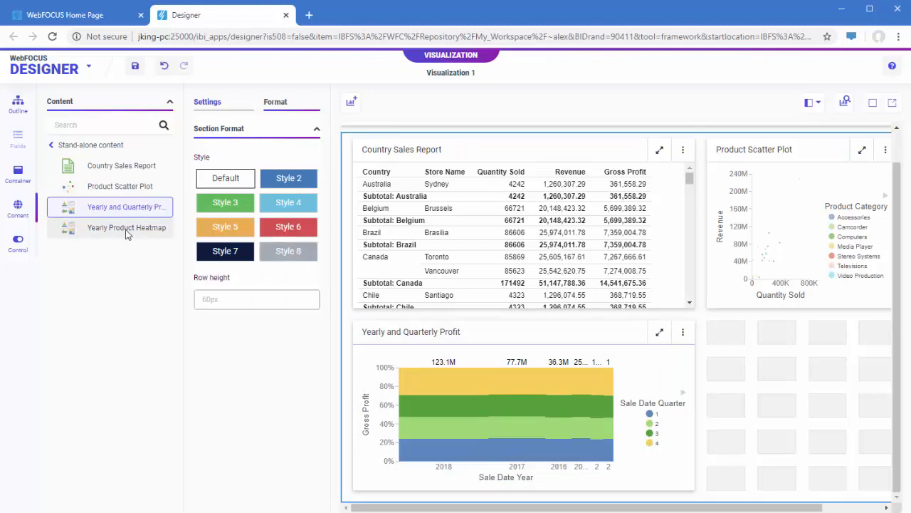
- Add the Yearly Product Heatmap as a new slide in the Product Scatter Plot container and switch between both slides
left_click_drag(128, 229, 757, 229)
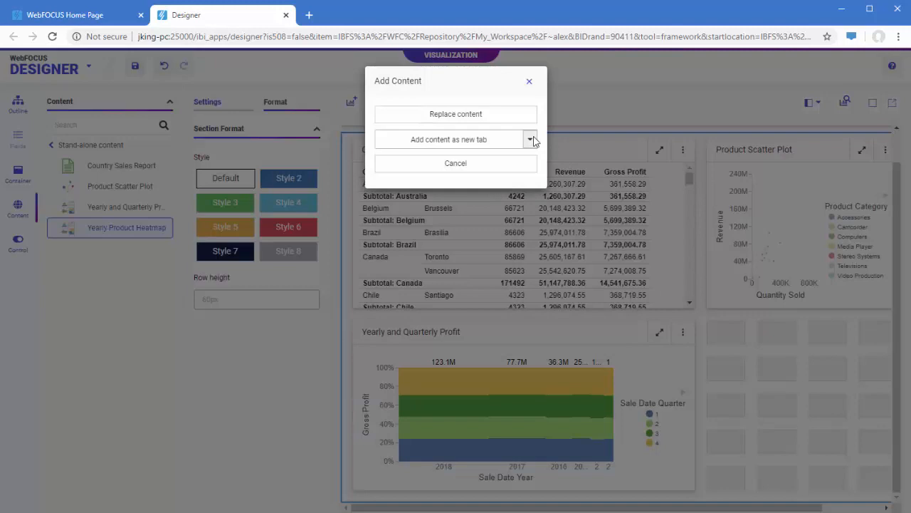
left_click(530, 139)
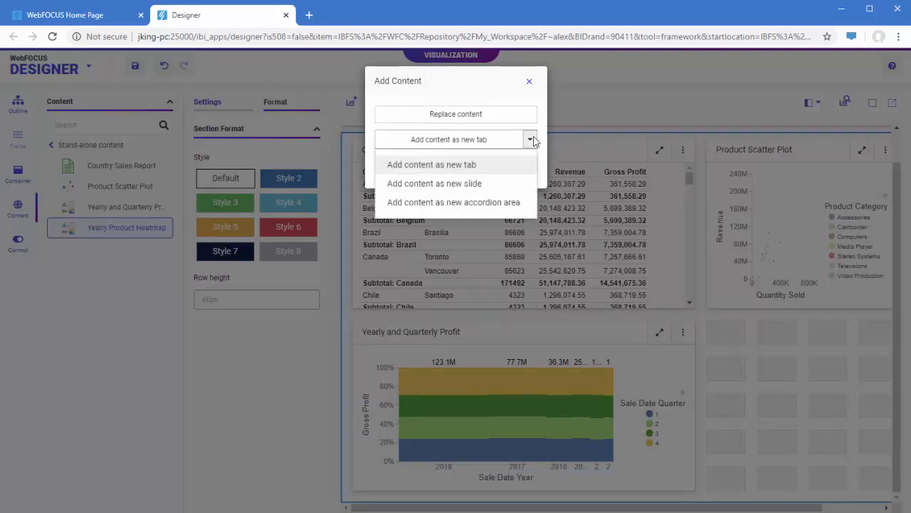
left_click(522, 185)
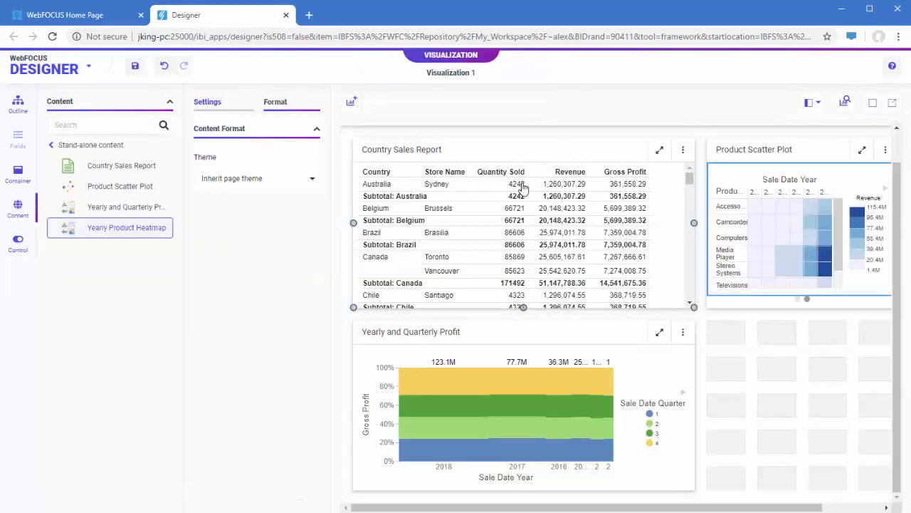
left_click(798, 300)
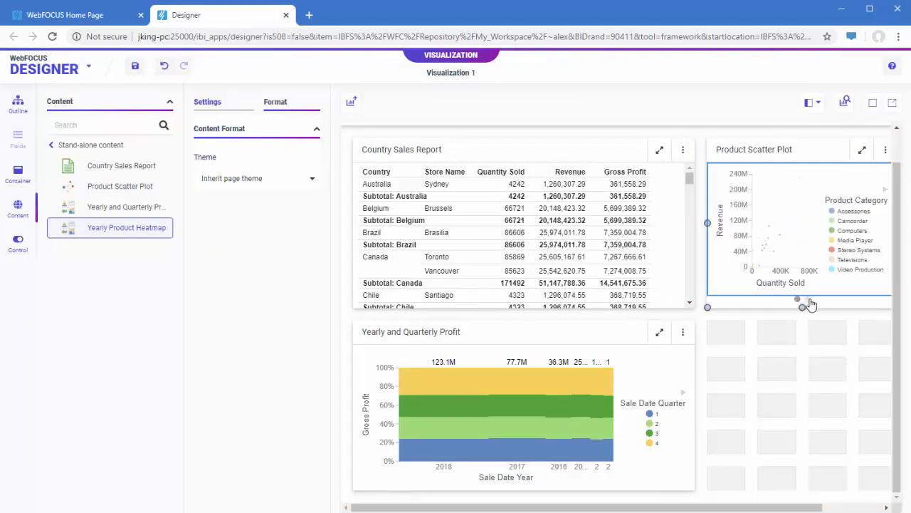
left_click(808, 300)
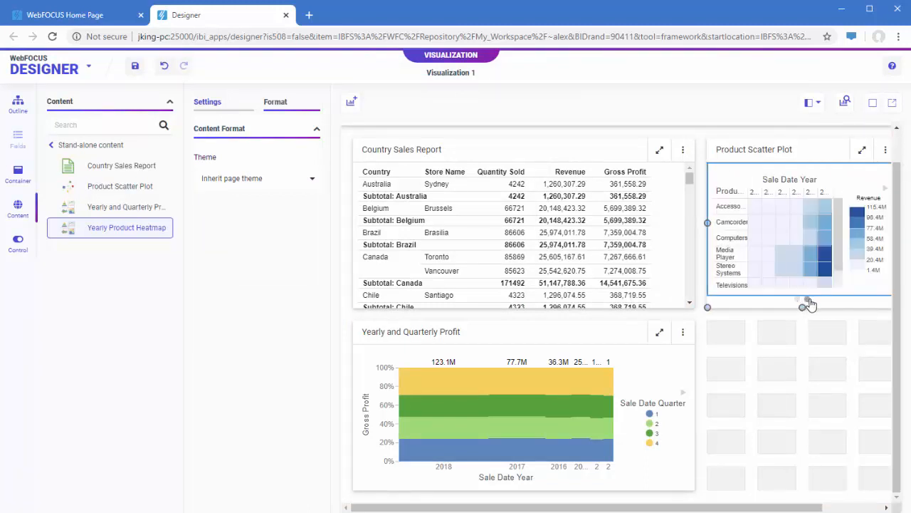
- Add a Tab container four grid columns wide beside Yearly and Quarterly Profit and place Country Stacked Bars in its first tab
left_click(29, 178)
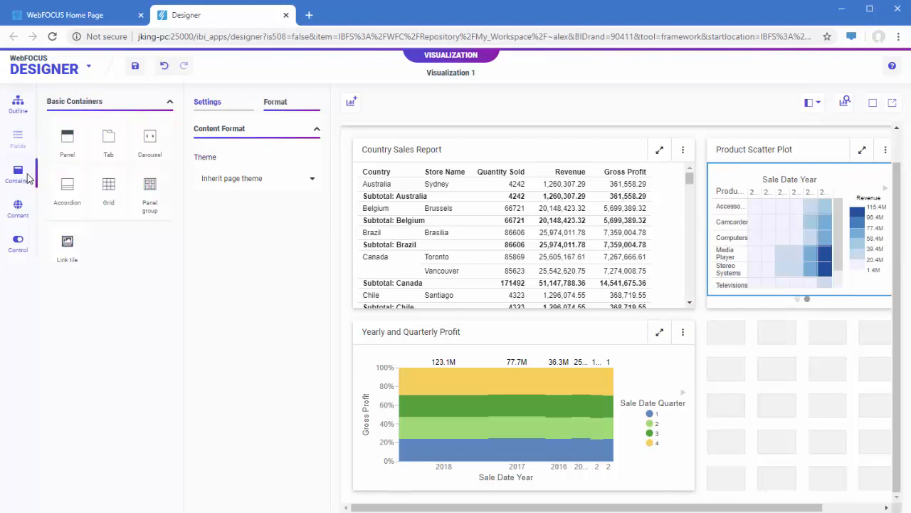
left_click_drag(108, 141, 753, 373)
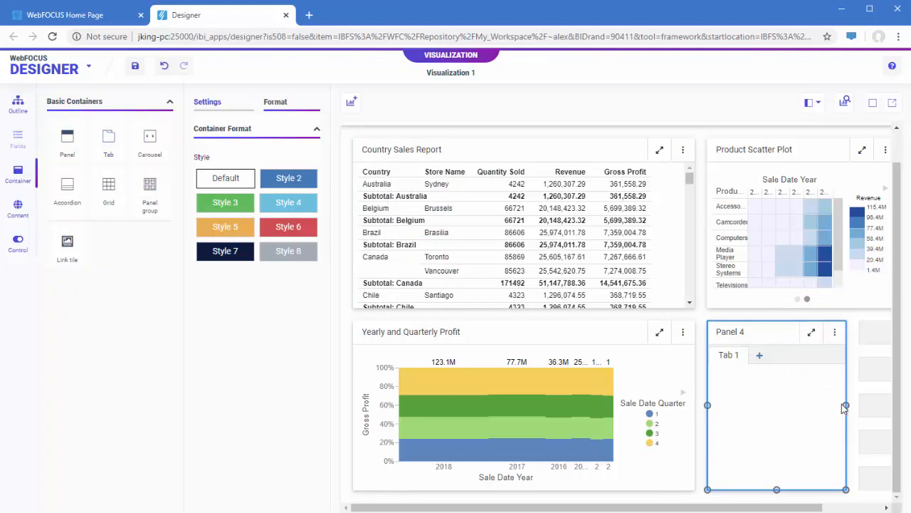
left_click_drag(847, 406, 888, 406)
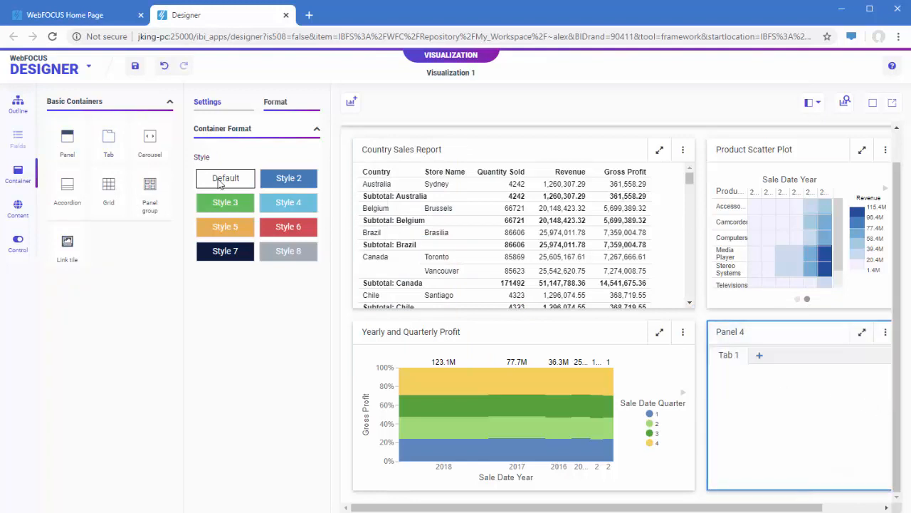
left_click(27, 209)
left_click(62, 144)
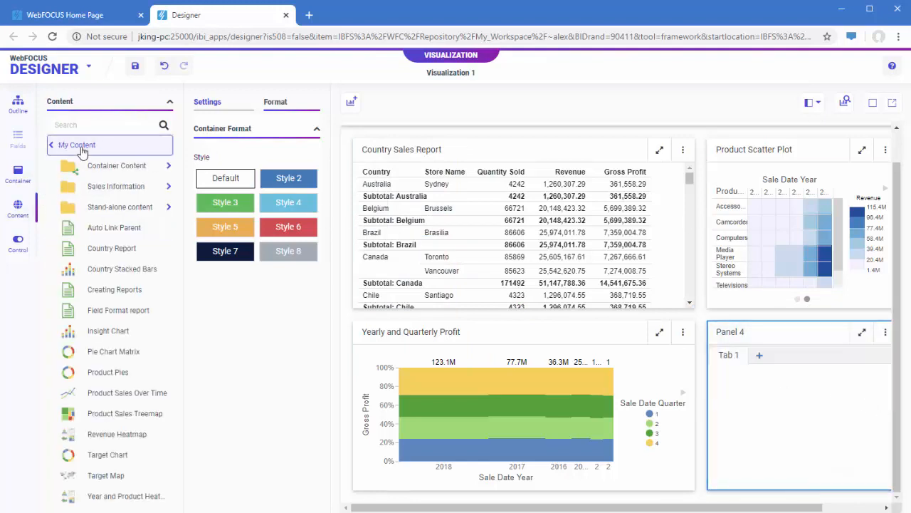
left_click_drag(86, 269, 751, 421)
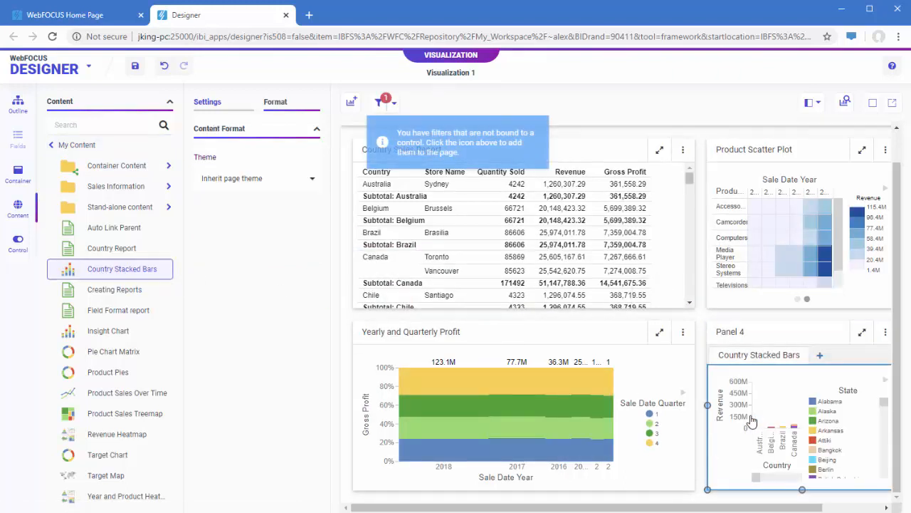
- Insert a new section below the section containing the four panels
left_click(709, 438)
right_click(709, 437)
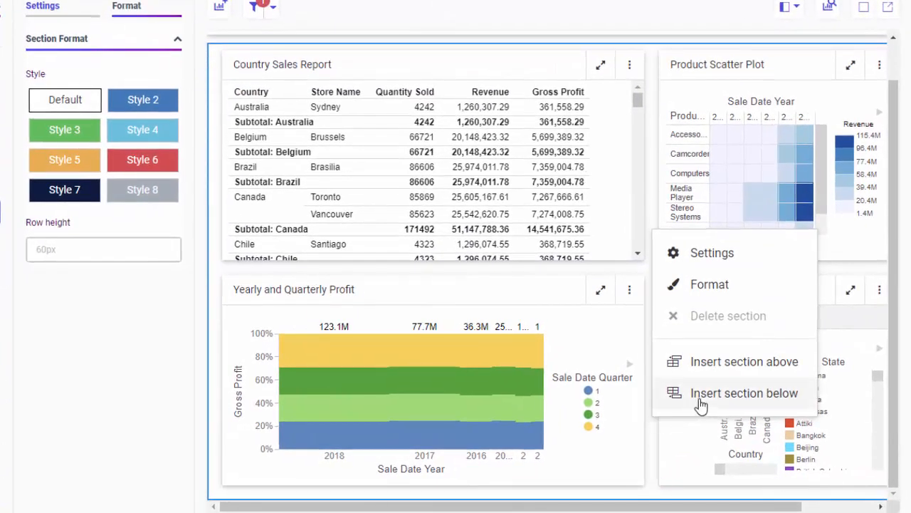
left_click(698, 398)
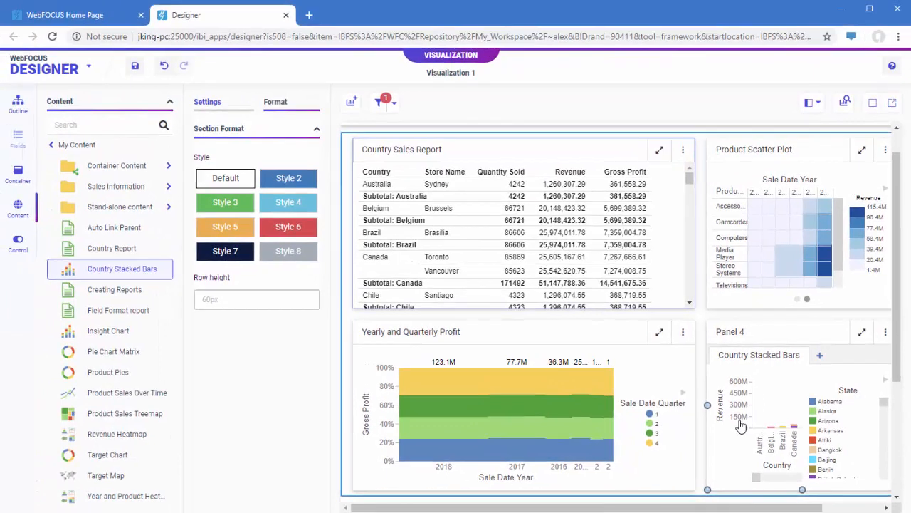
scroll(740, 425, "down", 3)
- Make the new empty section collapsible and collapse it
left_click(740, 425)
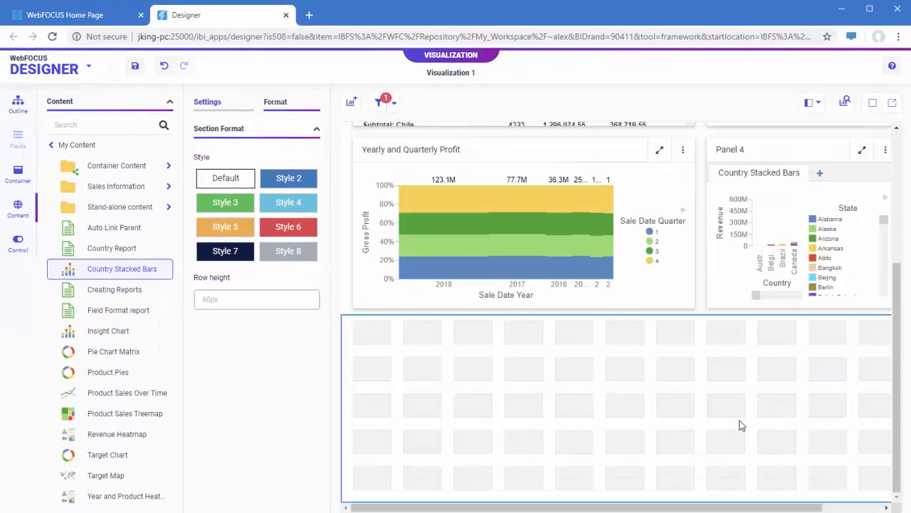
left_click(216, 104)
left_click(232, 277)
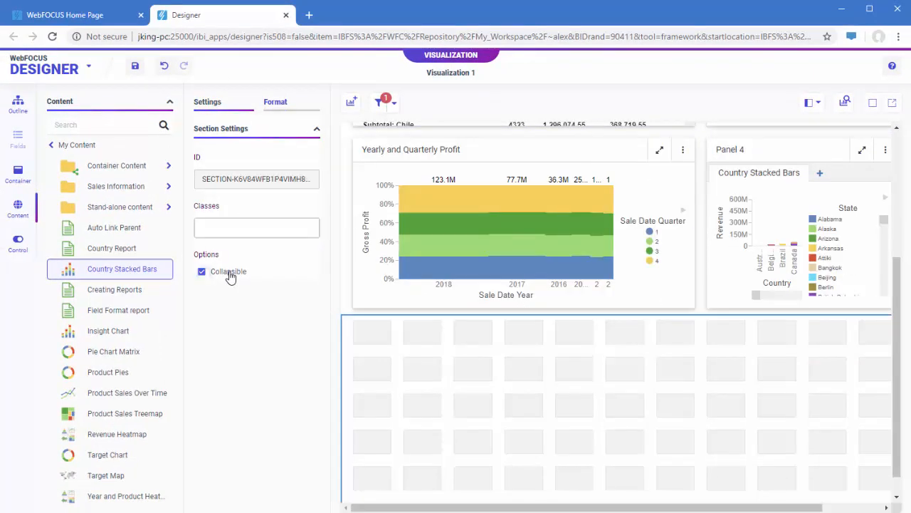
left_click(651, 487)
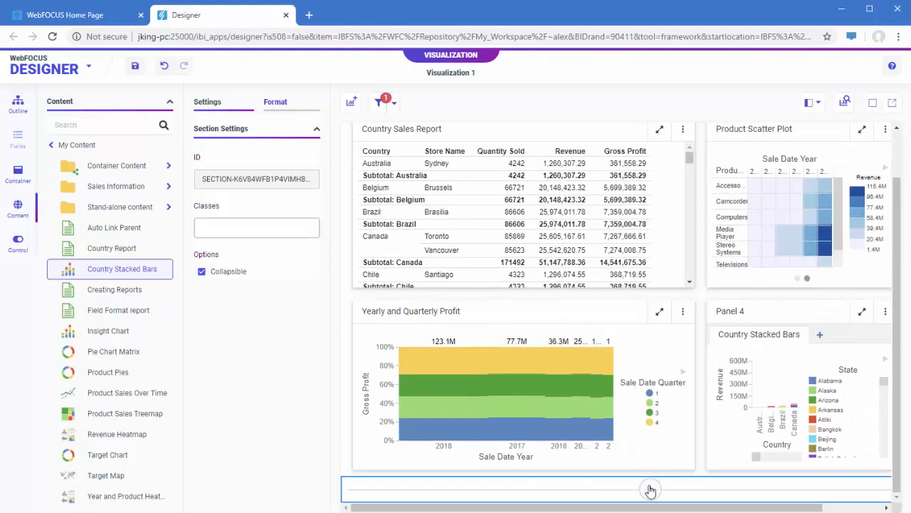
- Expand the collapsed section and add a Link tile six grid columns wide in its first columns
left_click(650, 488)
left_click(31, 180)
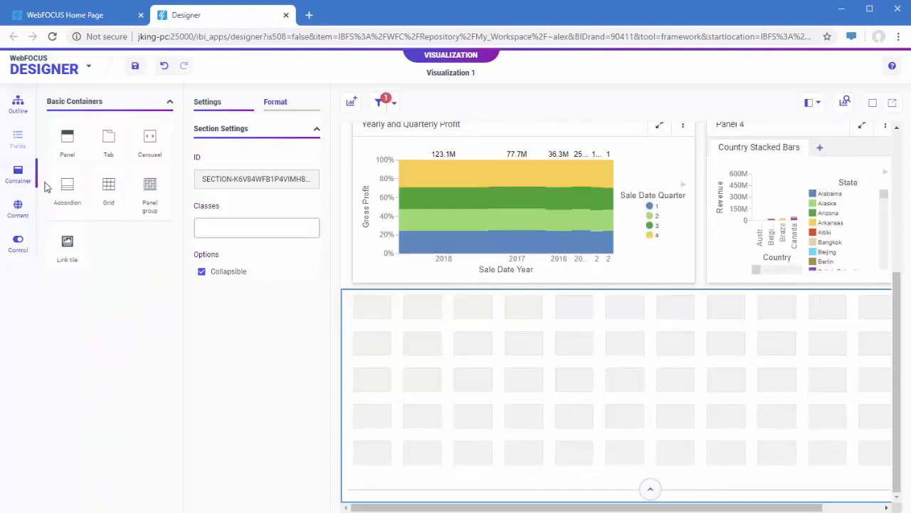
left_click_drag(67, 243, 382, 352)
left_click_drag(490, 379, 643, 379)
- Use Country Revenue Pie Chart from the Sales Information folder as the link tile's background
scroll(262, 303, "down", 2)
left_click(302, 387)
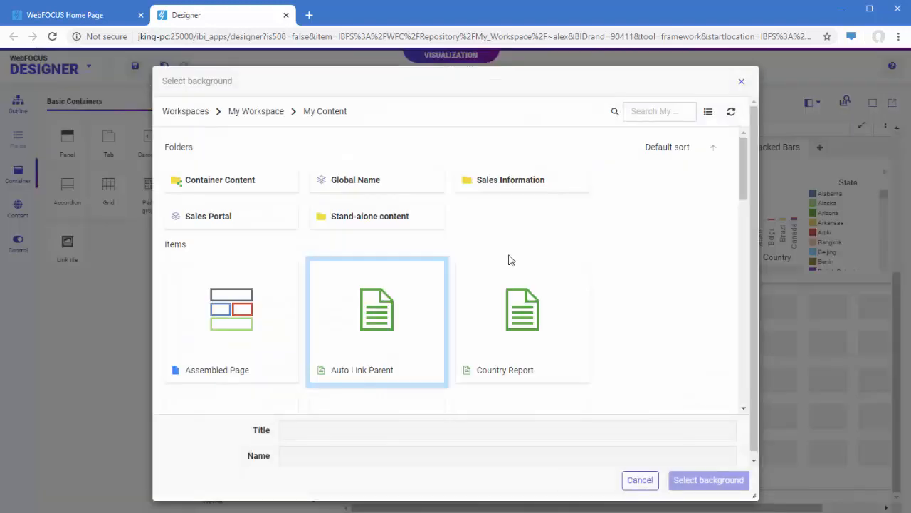
left_click(514, 179)
double_click(231, 217)
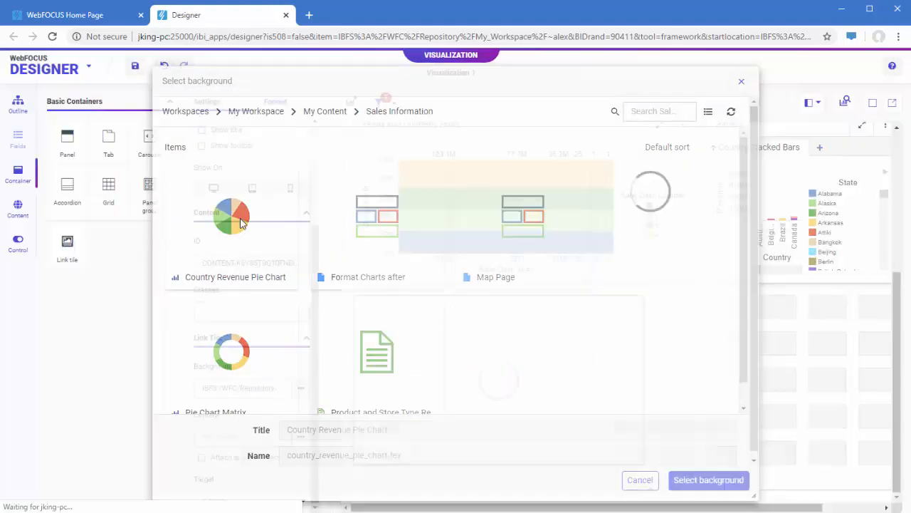
- Link the tile to Assembled Page, attach all parameters and set its target to New window
left_click(303, 436)
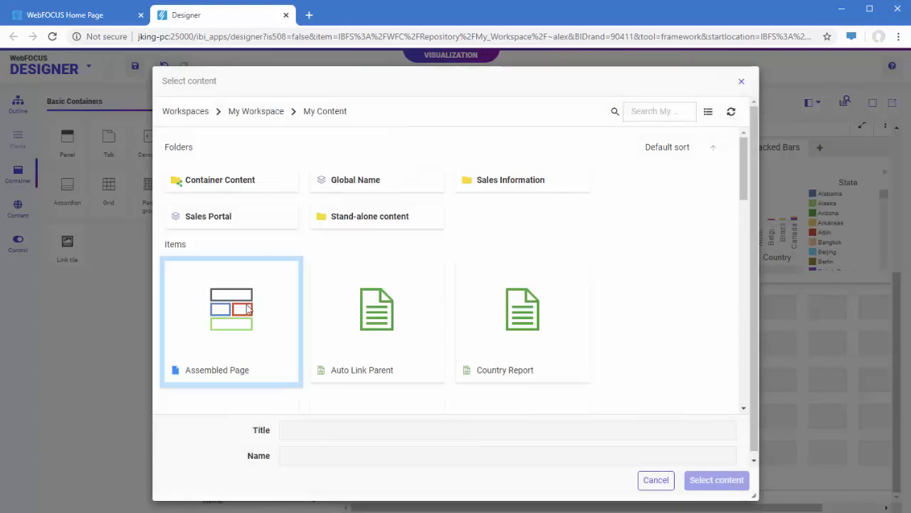
double_click(243, 304)
left_click(202, 457)
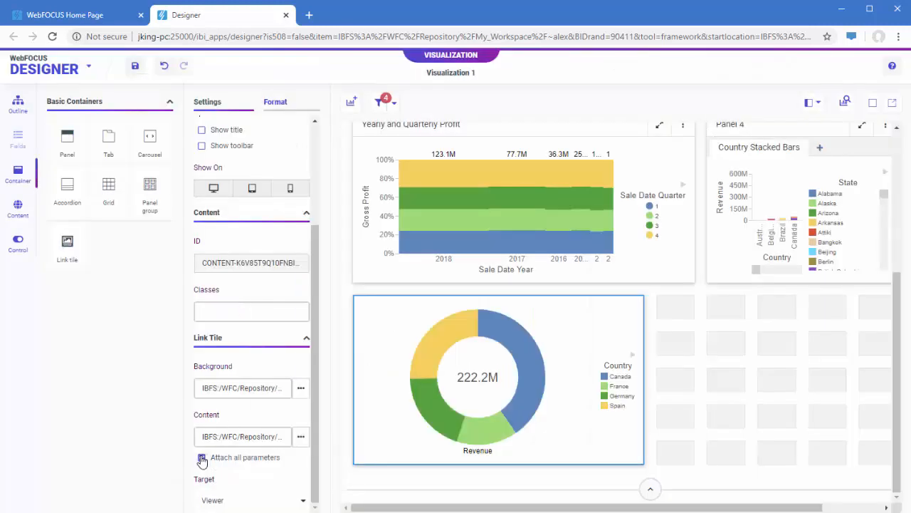
left_click(235, 502)
left_click(239, 478)
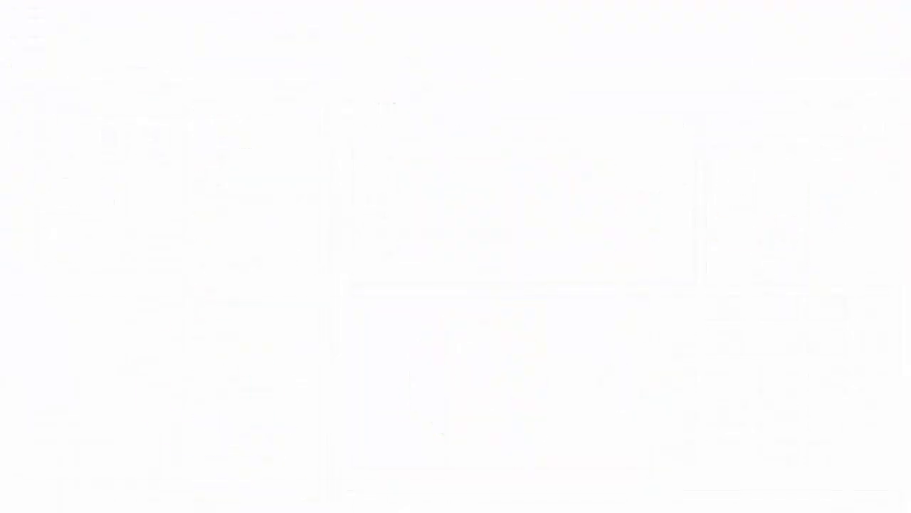
left_click(305, 405)
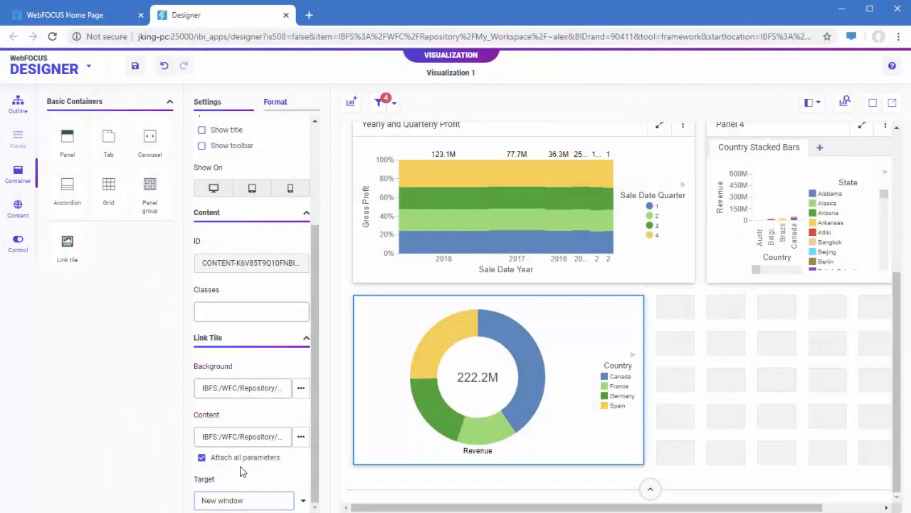
- Add all available filters to the page and convert the Store Region control to a vertical button set
left_click(379, 104)
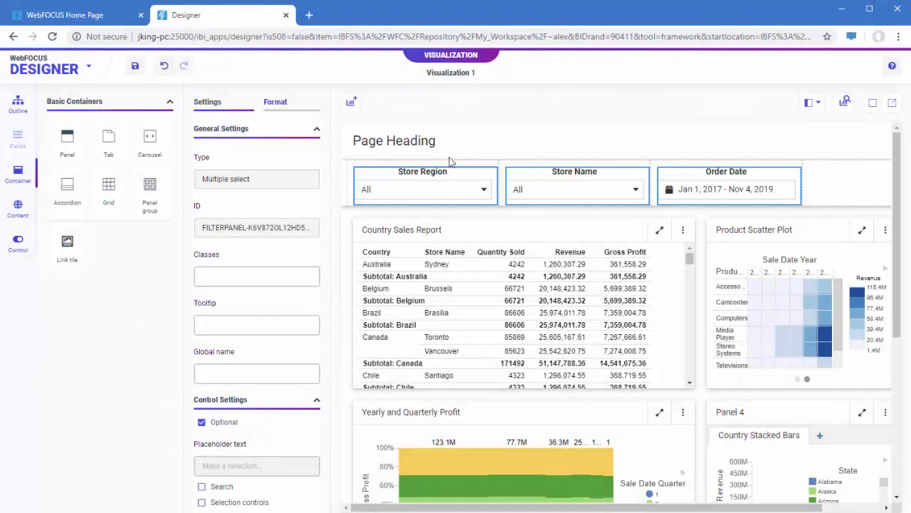
left_click(525, 218)
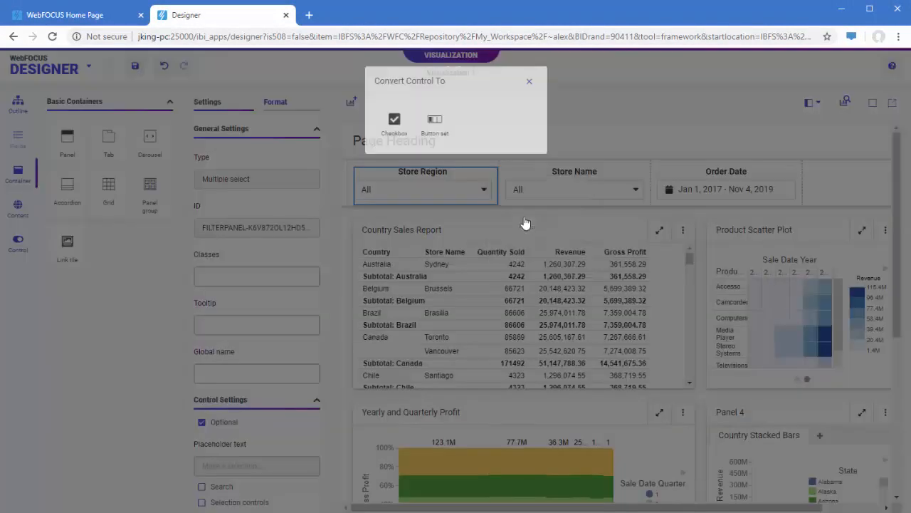
left_click(435, 128)
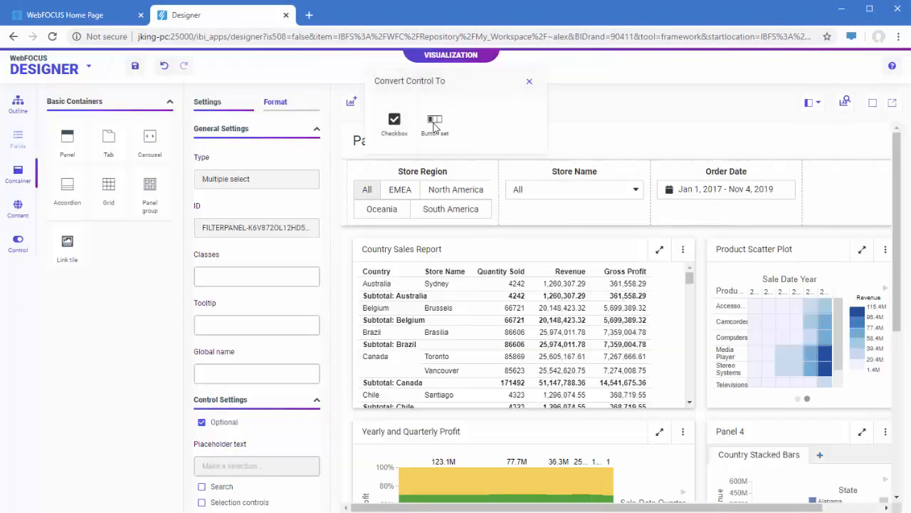
left_click(276, 102)
left_click(289, 270)
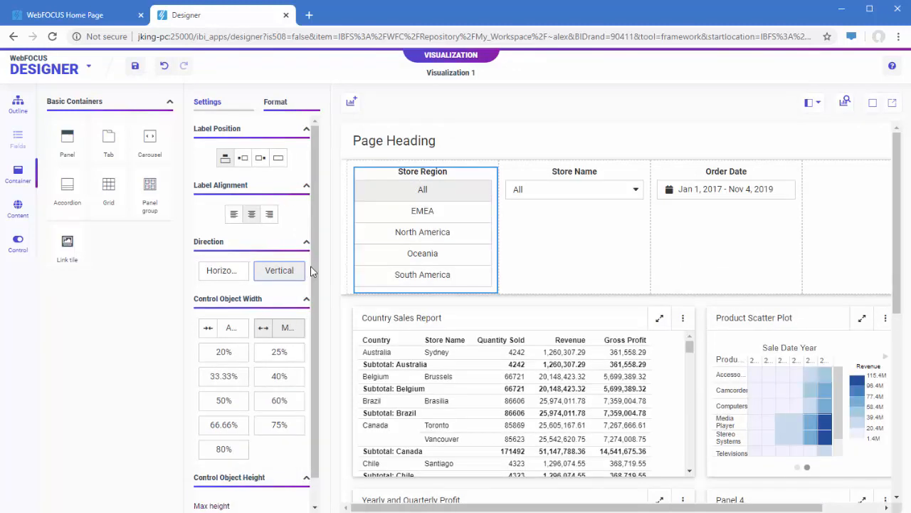
- Set the filter grid to 2 columns and move the Order Date filter into the cell below Store Name
left_click(341, 239)
left_click(303, 173)
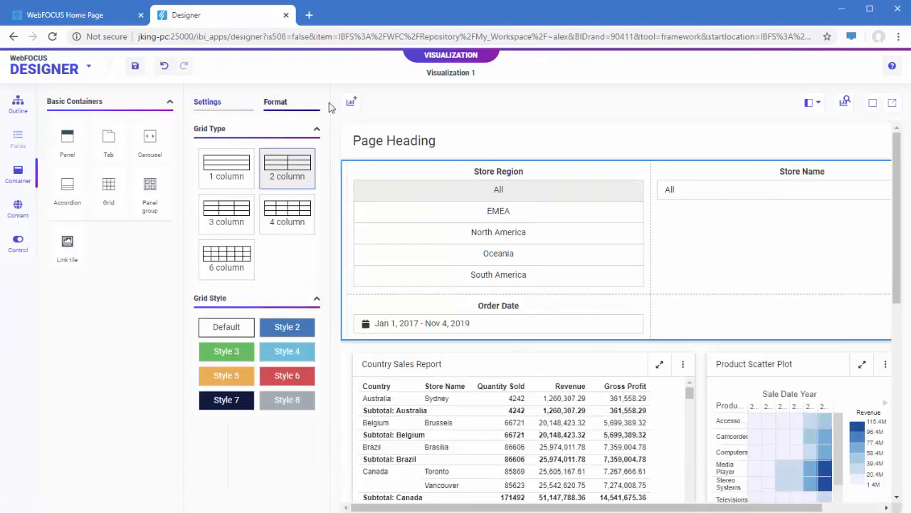
left_click(441, 137)
left_click(210, 102)
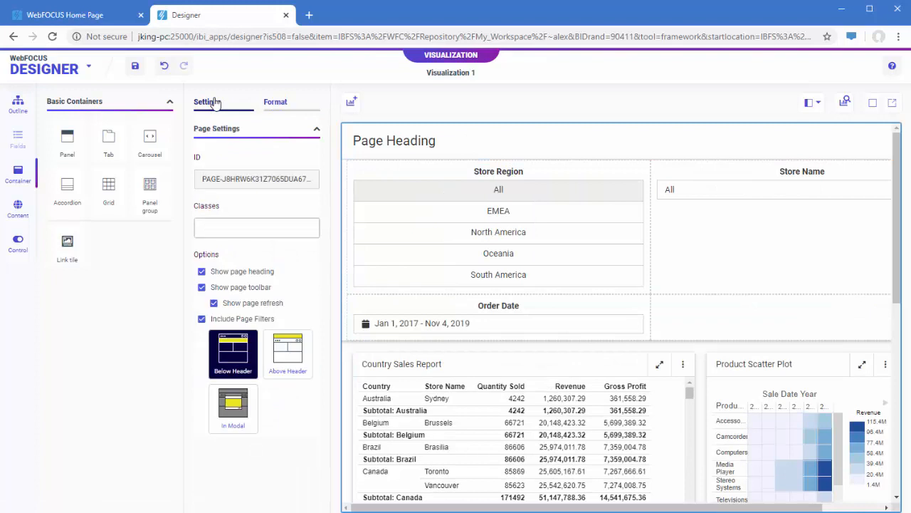
left_click_drag(552, 307, 725, 225)
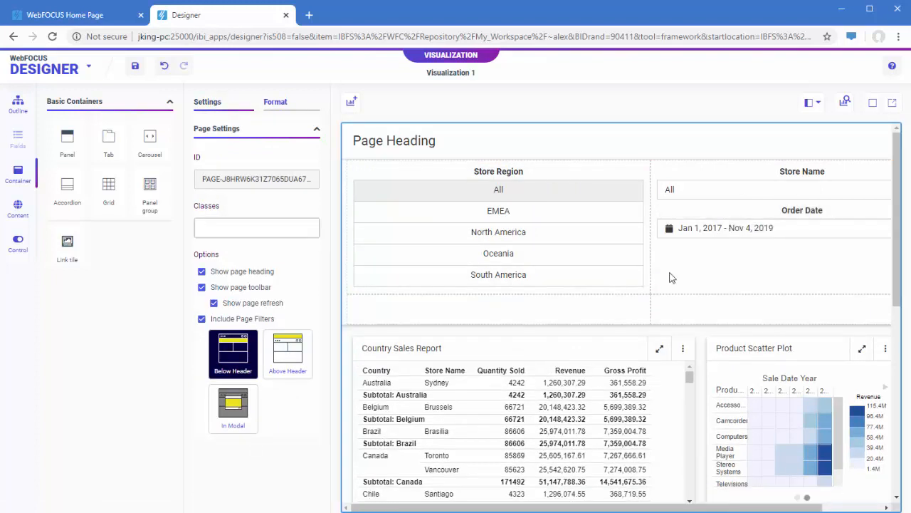
- Delete the empty row of cells from the filter grid
left_click(631, 299)
right_click(689, 302)
left_click(601, 311)
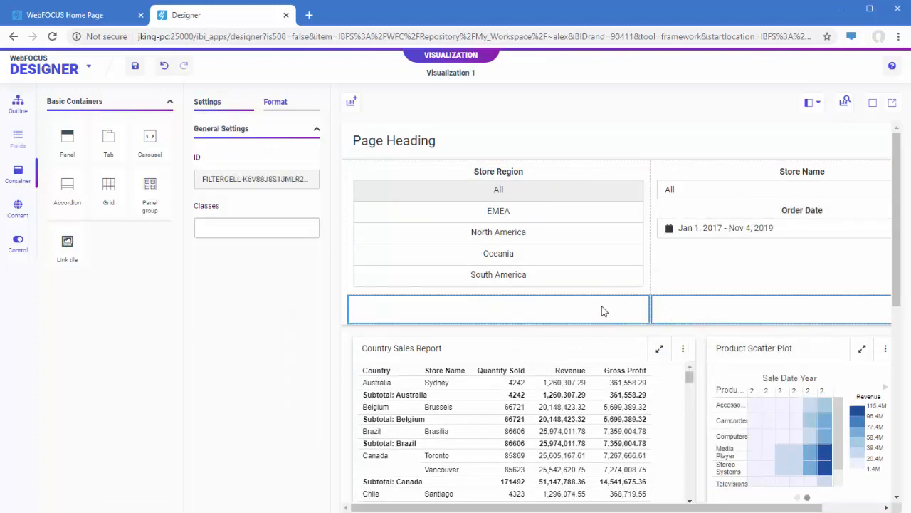
right_click(602, 308)
left_click(663, 412)
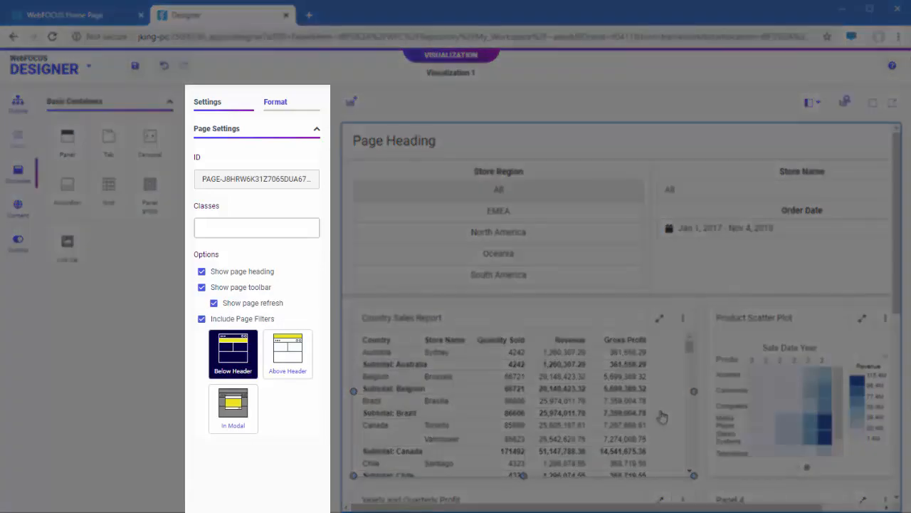
- Review the Country Sales Report container's format options and apply Style 3 to the Product Scatter Plot container
left_click(577, 316)
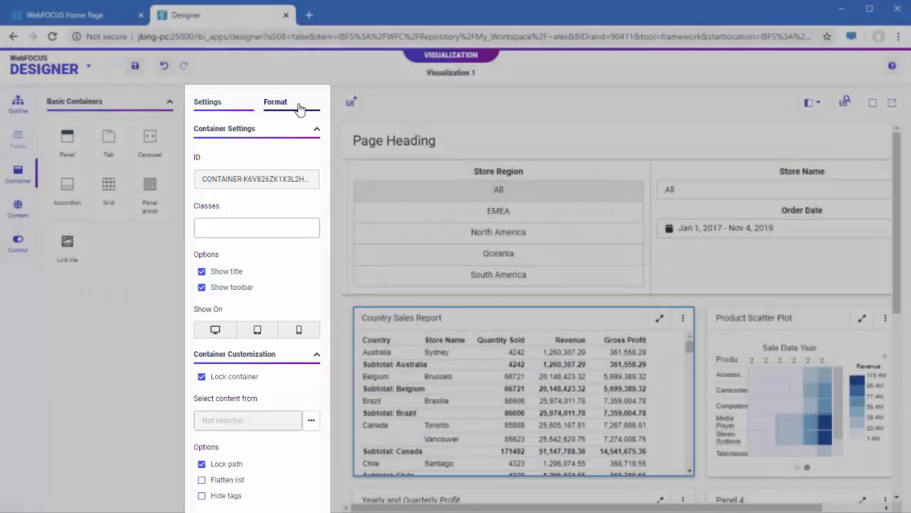
left_click(299, 106)
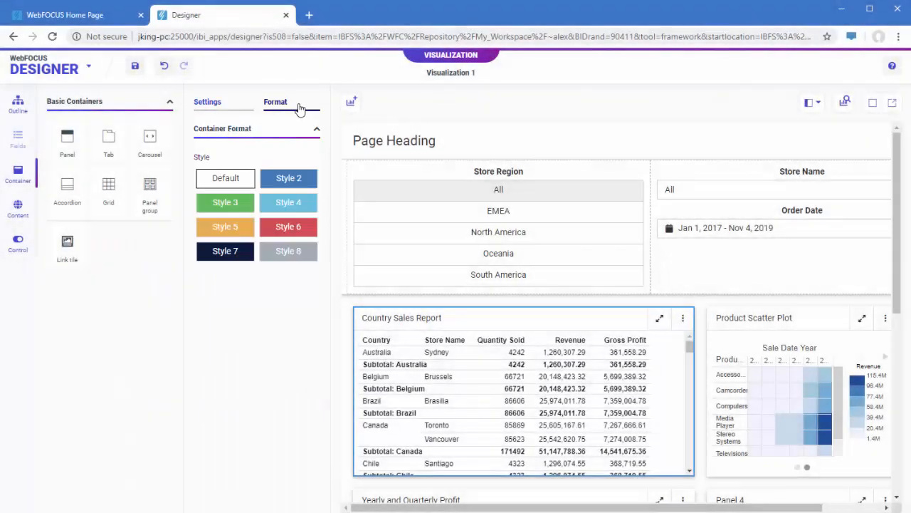
left_click(18, 101)
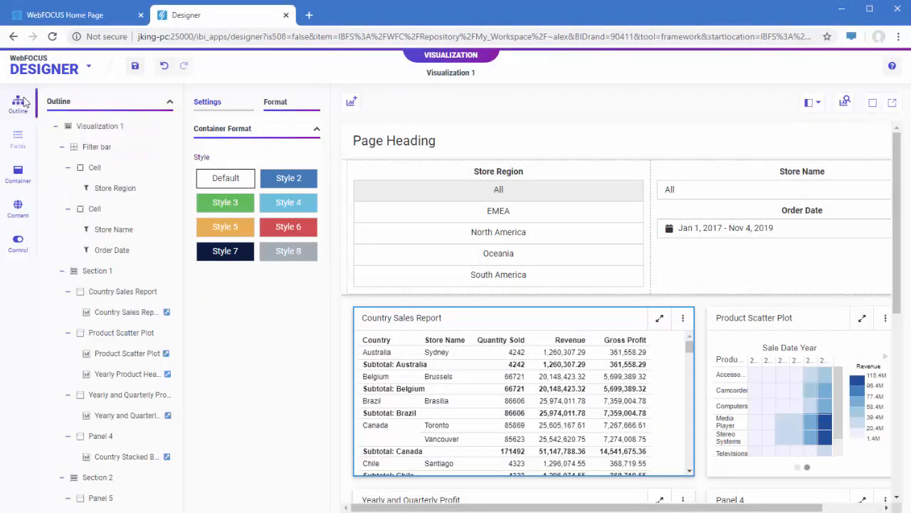
left_click(135, 335)
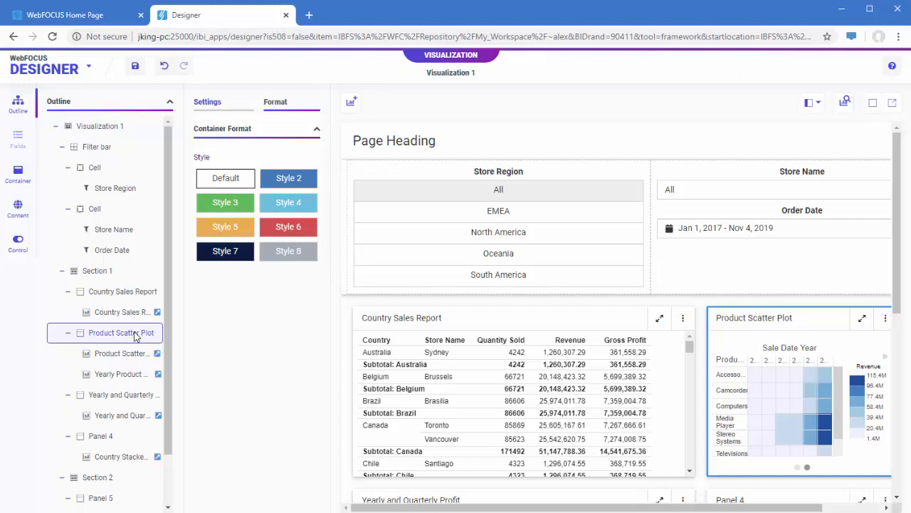
left_click(225, 203)
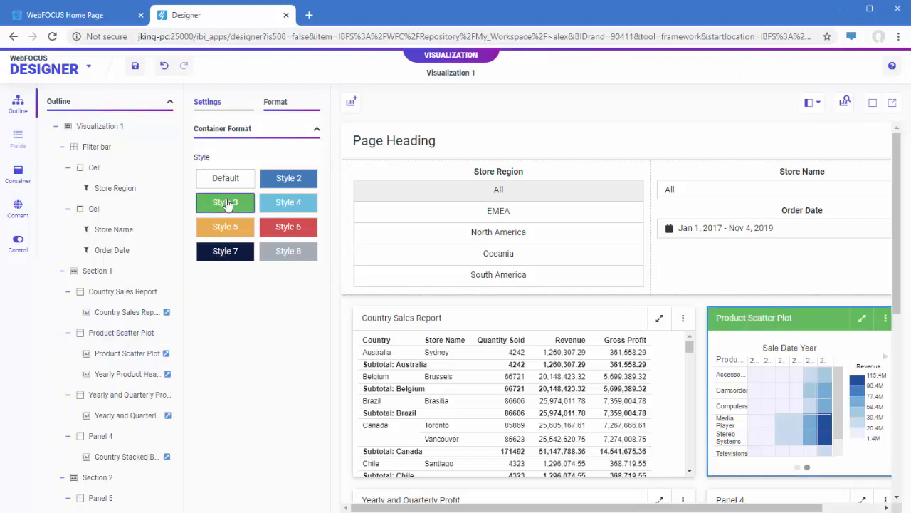
- Change the page theme to Midnight
left_click(477, 149)
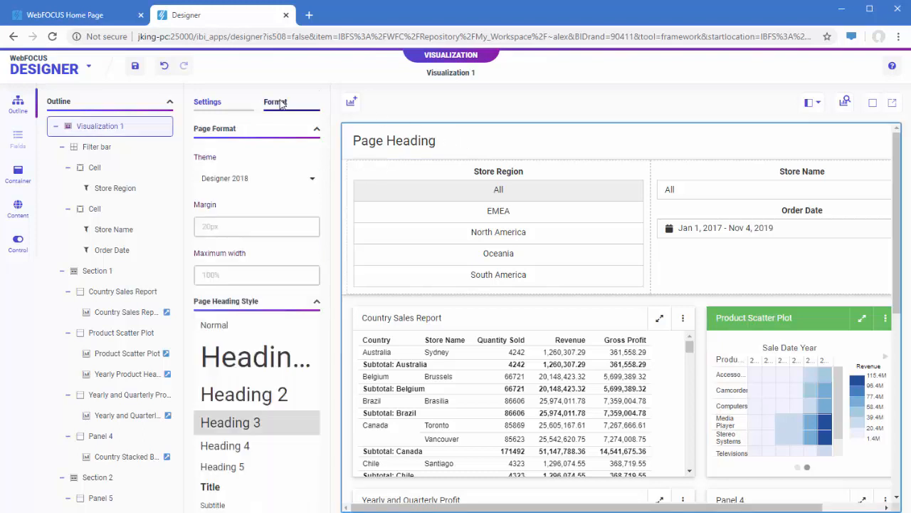
left_click(302, 179)
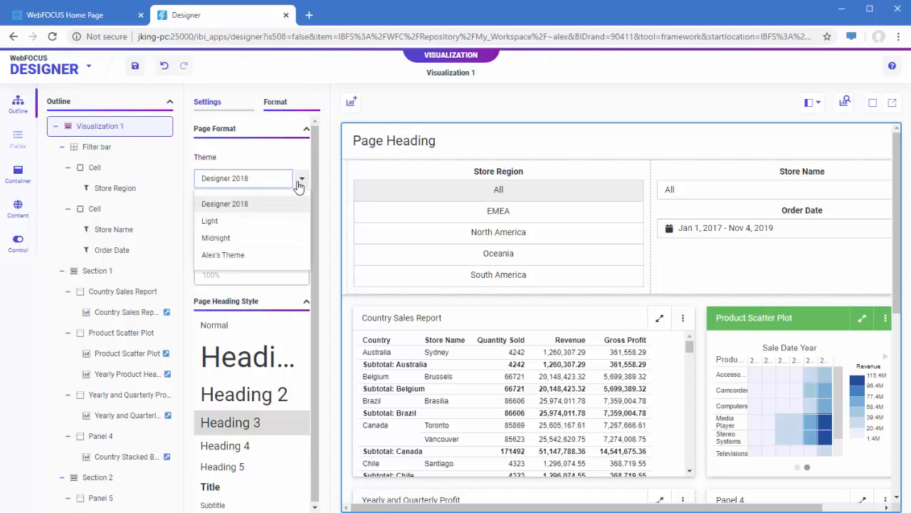
left_click(274, 240)
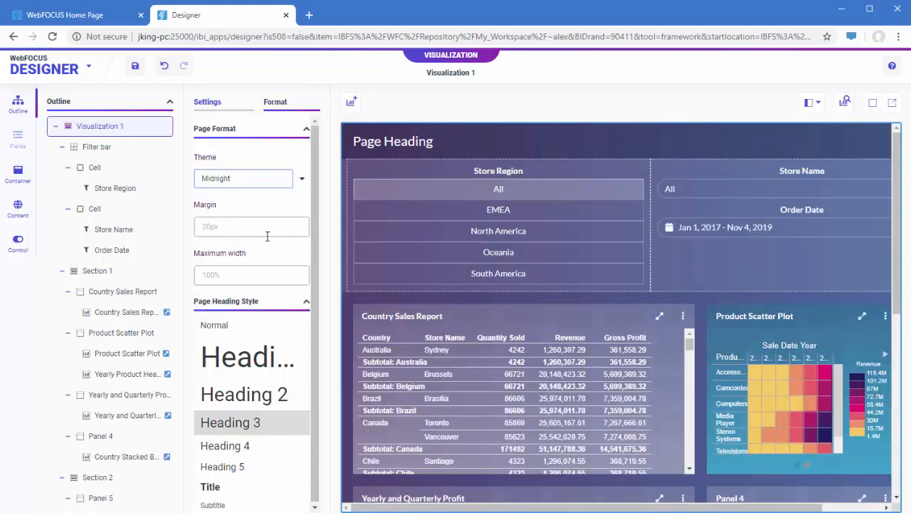
- Add Submit and Reset buttons below the Order Date filter and change the page heading to "Sales Overview Dashboard"
left_click(23, 242)
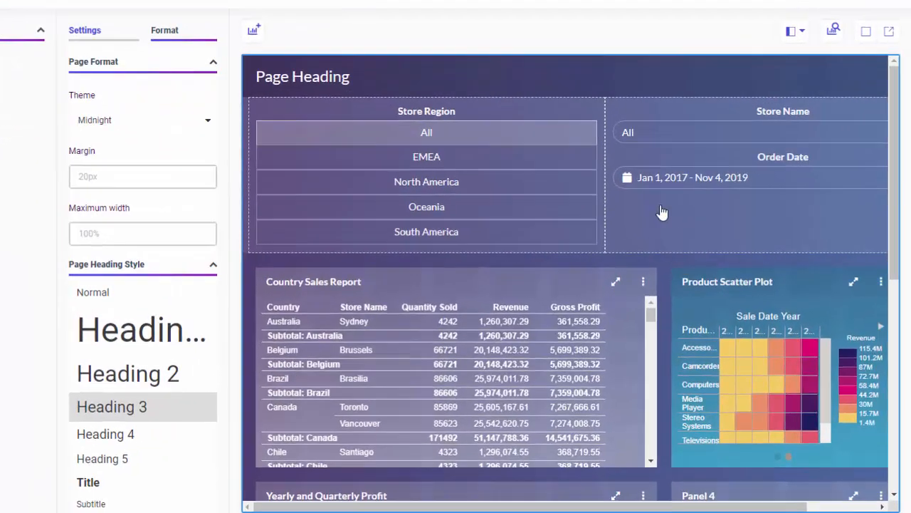
left_click_drag(662, 212, 652, 196)
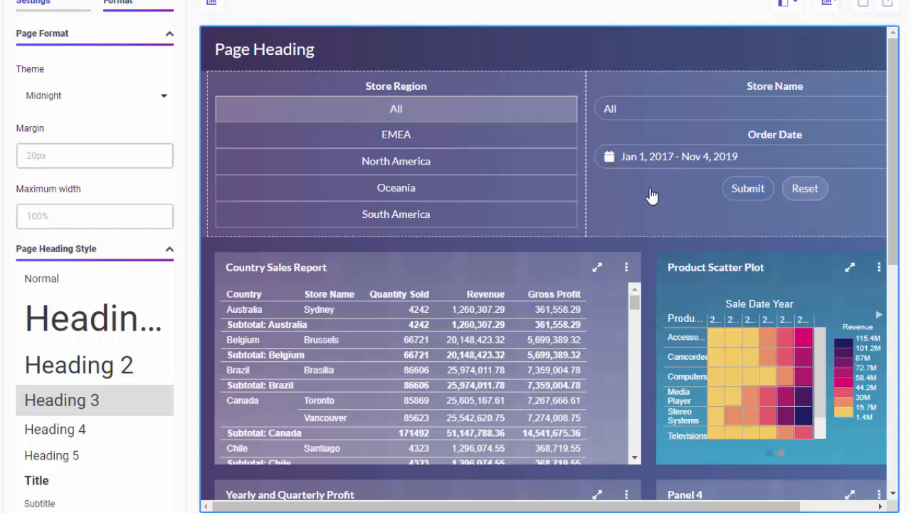
double_click(267, 53)
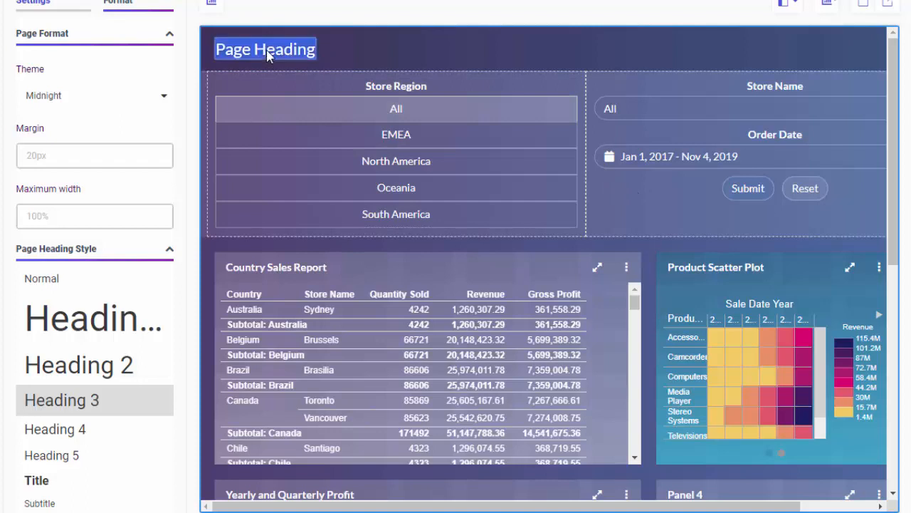
type("Sales Overview Dashboard")
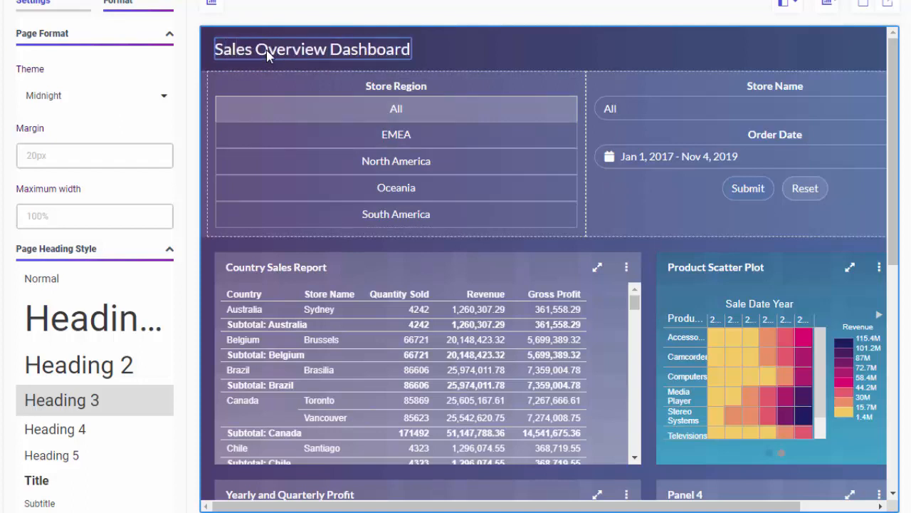
key("Return")
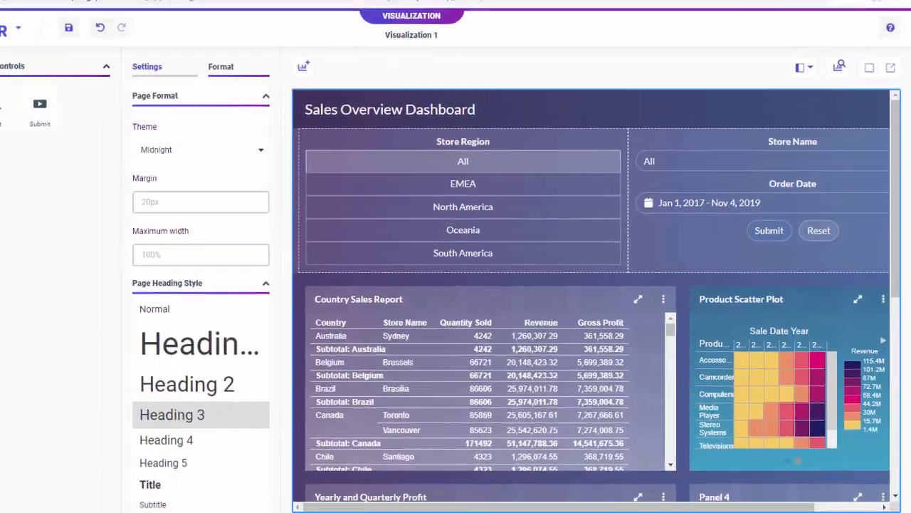
- Run the page in a new window and submit it with Order Date set to Last 25 months
scroll(131, 180, "down", 2)
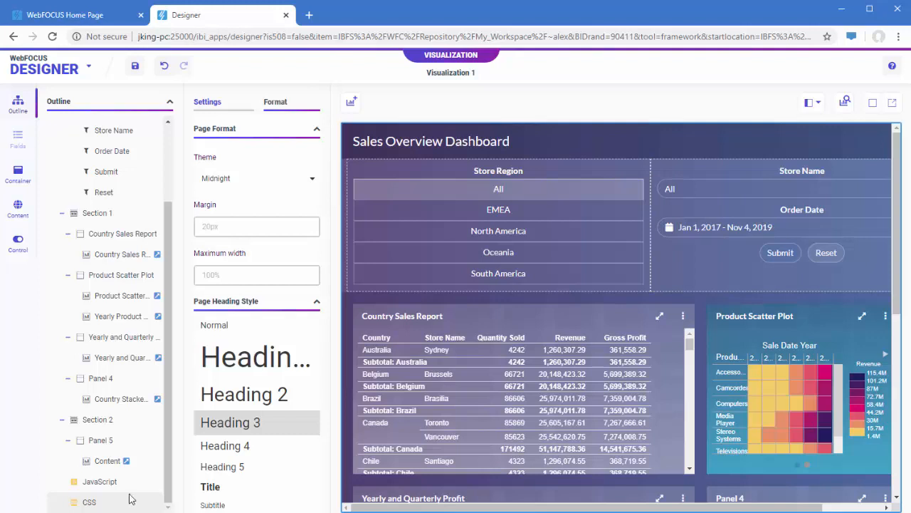
left_click(892, 105)
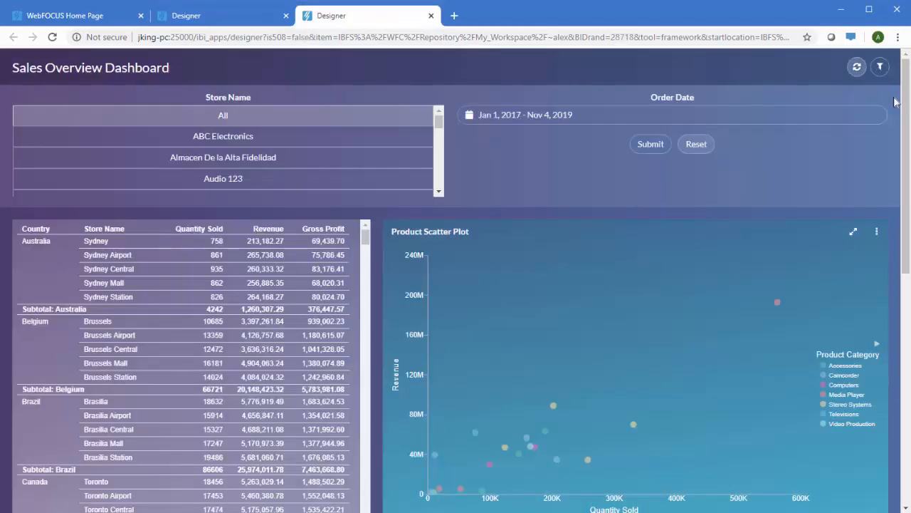
left_click(763, 121)
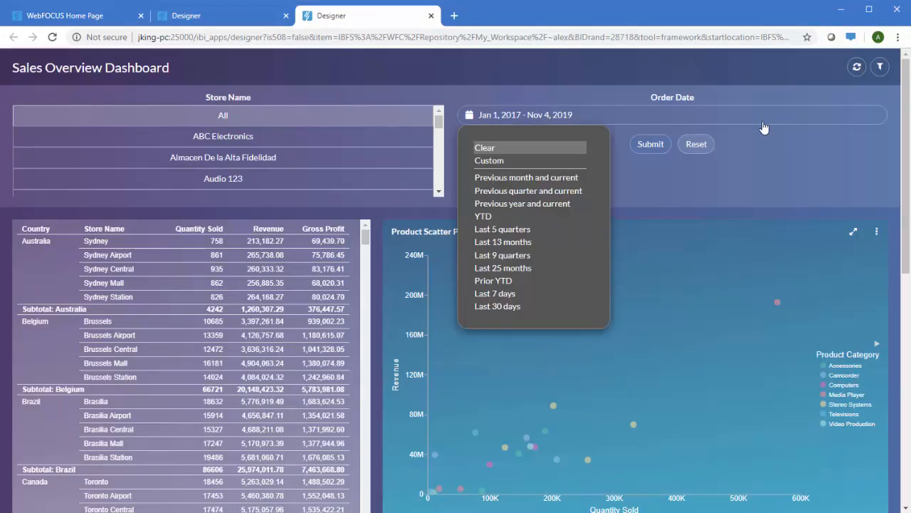
left_click(514, 269)
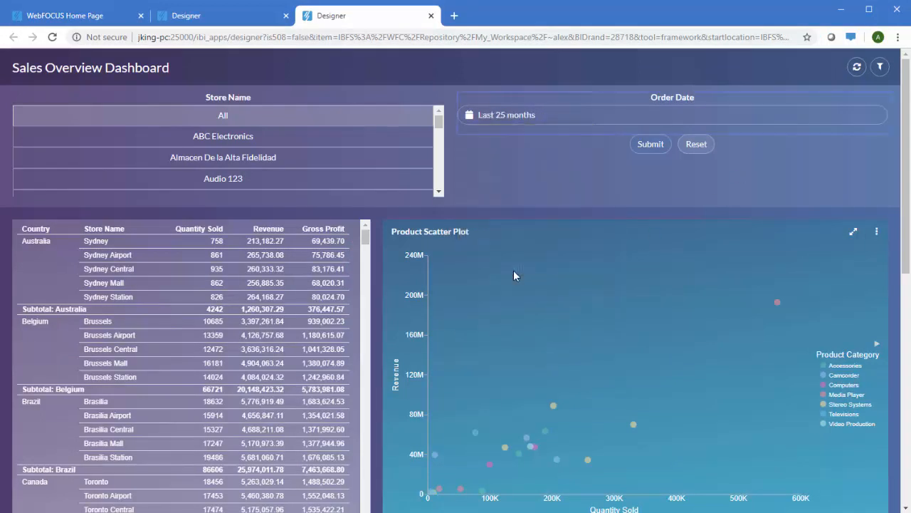
left_click(658, 144)
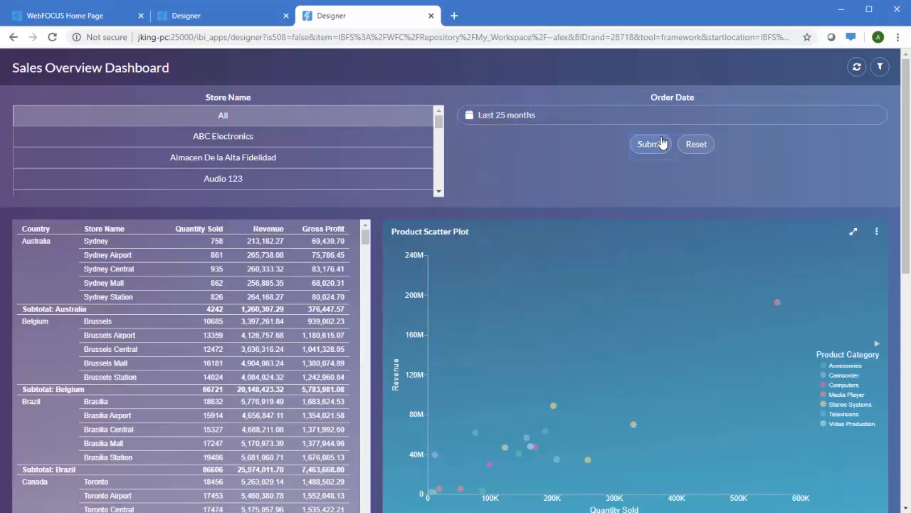
scroll(662, 143, "down", 4)
scroll(663, 143, "down", 3)
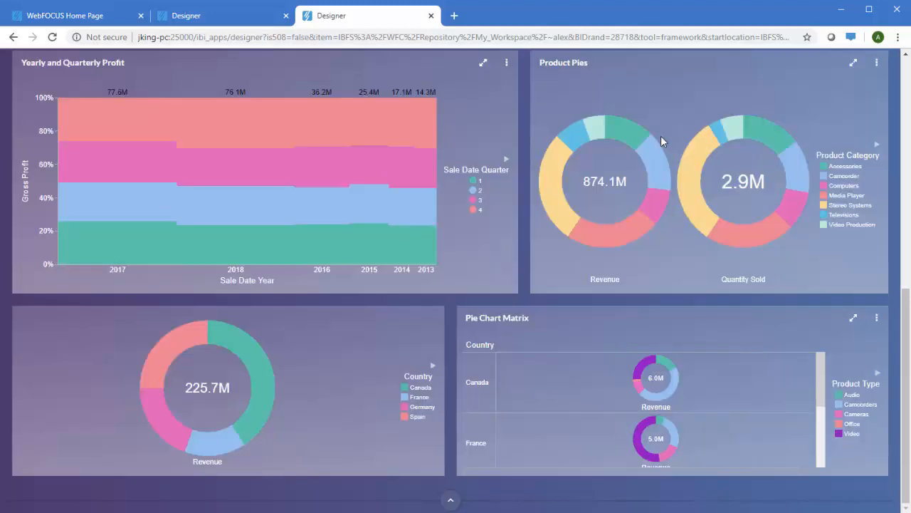